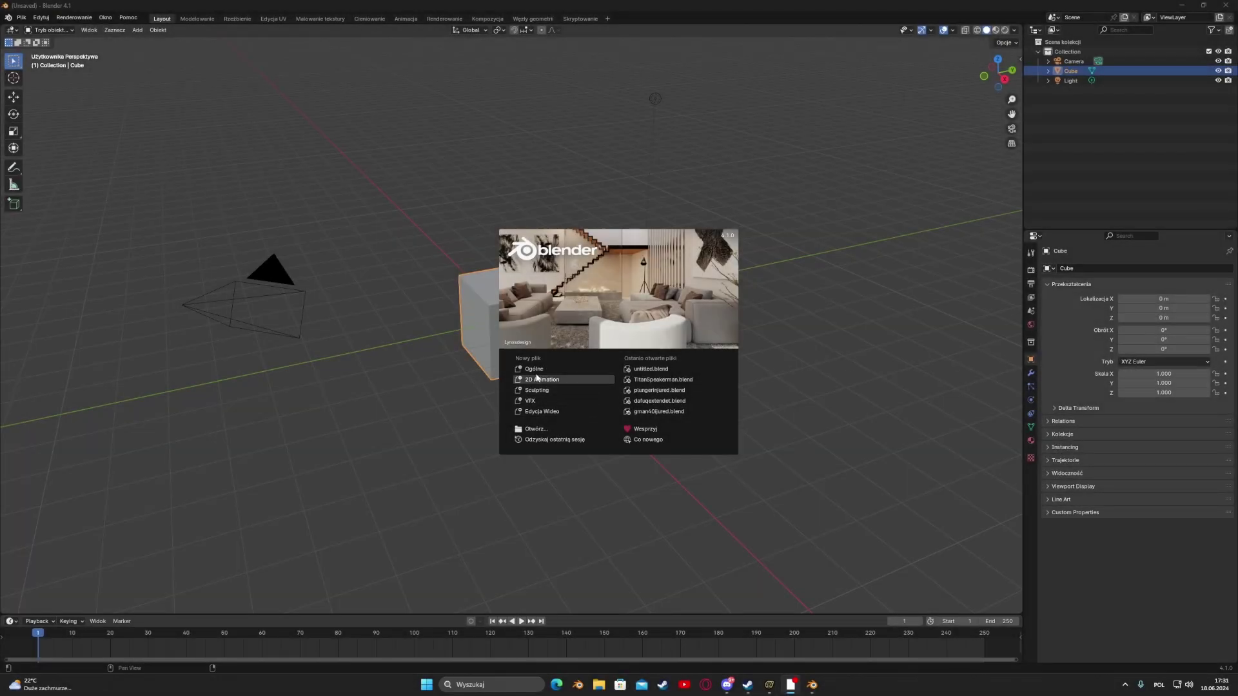
- Create a new General scene and delete the default camera, cube and light
left_click(532, 369)
left_click_drag(387, 204, 843, 495)
key("Delete")
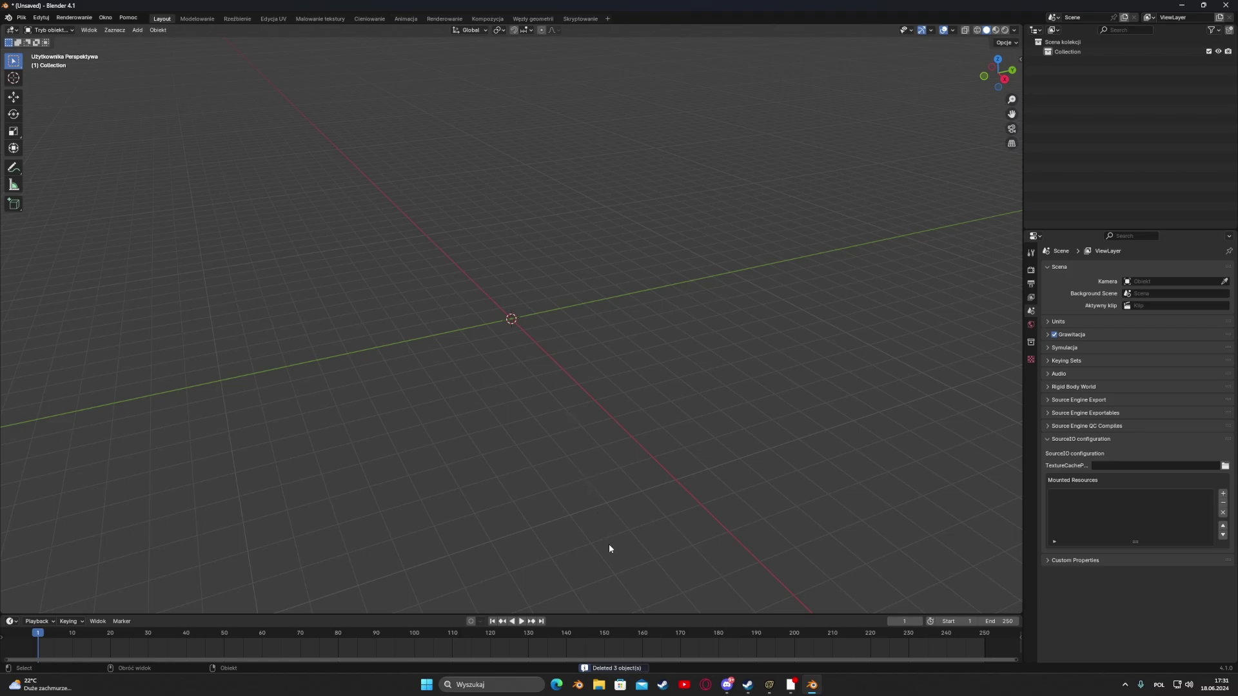
- Switch to Source Filmmaker and create the new session named Blender To sfm Tutorial
mouse_move(770, 685)
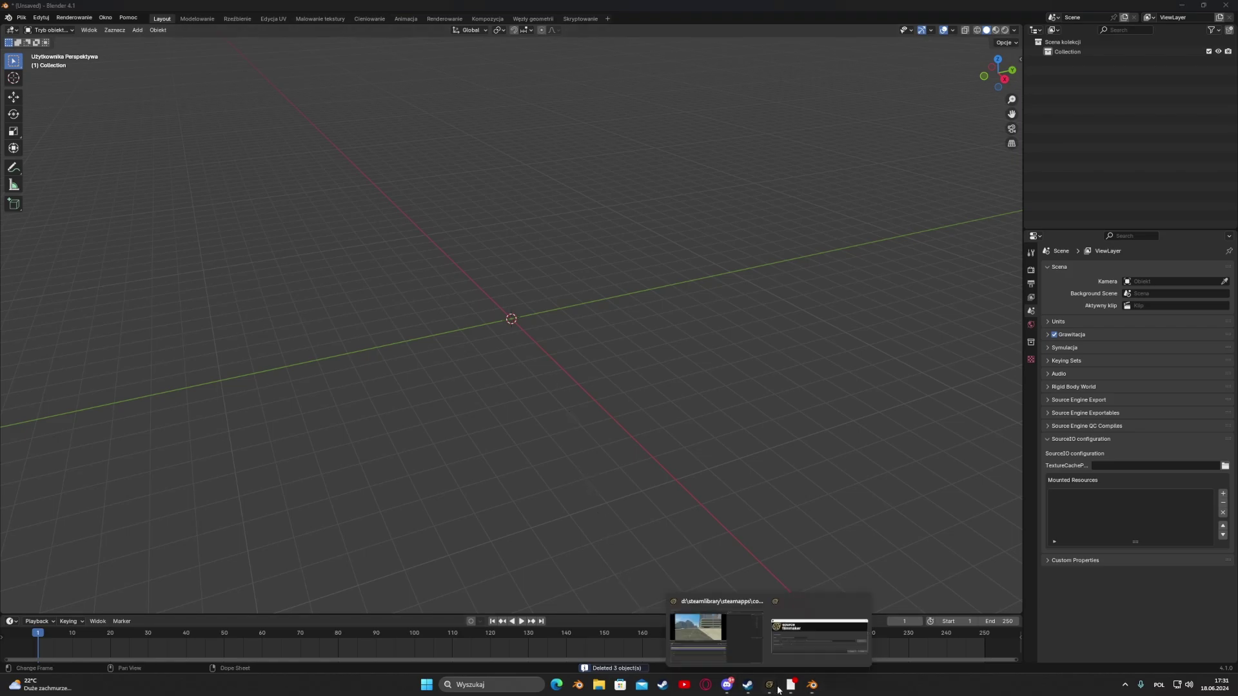
left_click(744, 647)
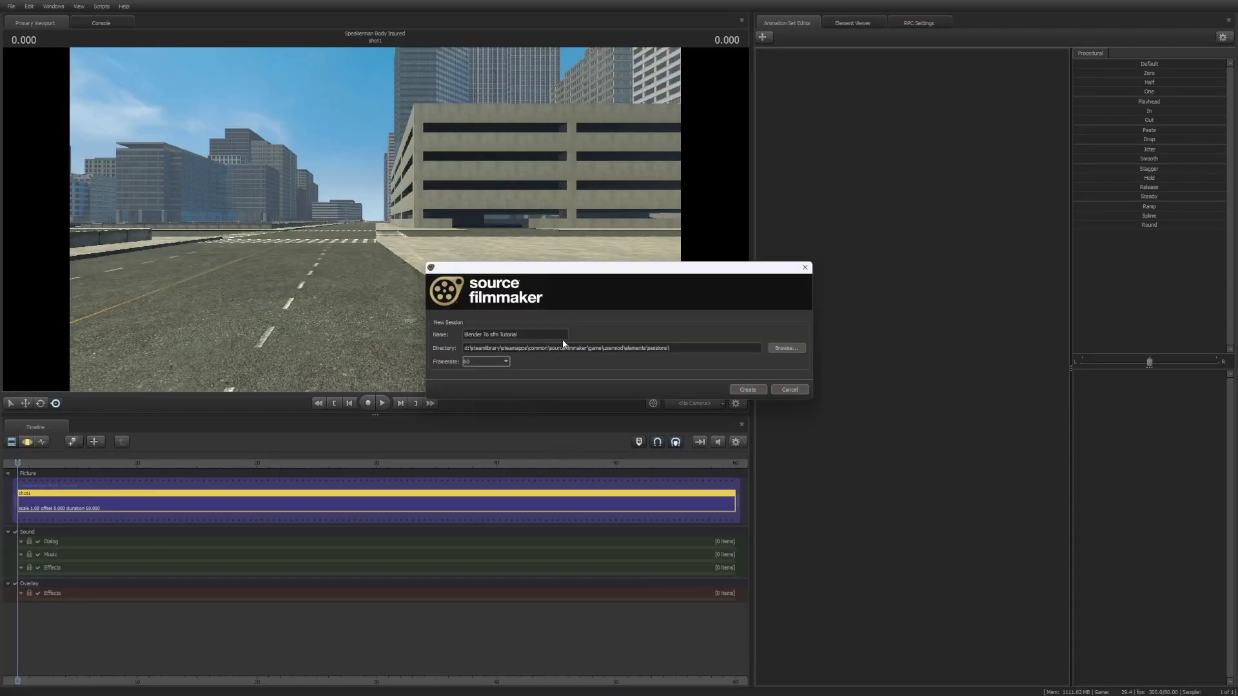
left_click(743, 391)
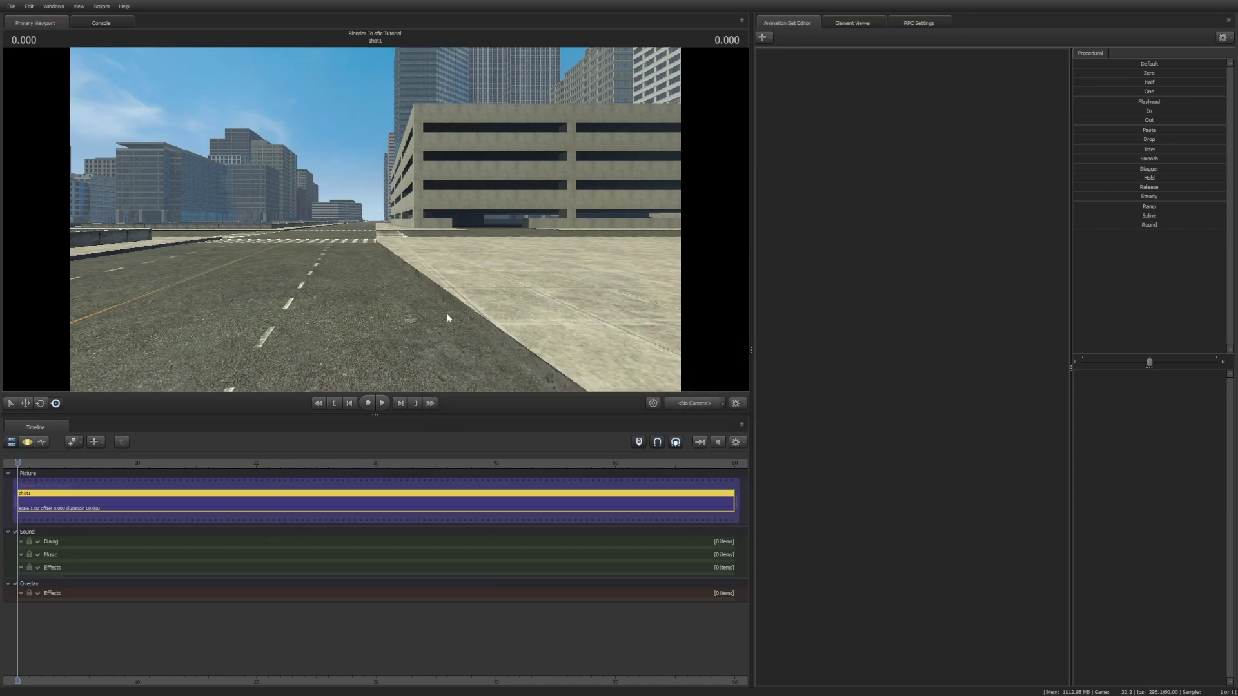
- Start adding an animation set for a new model, filter all MDL files by toilet_001 and preview props_office/toilet_001c.mdl
left_click(762, 37)
left_click(823, 67)
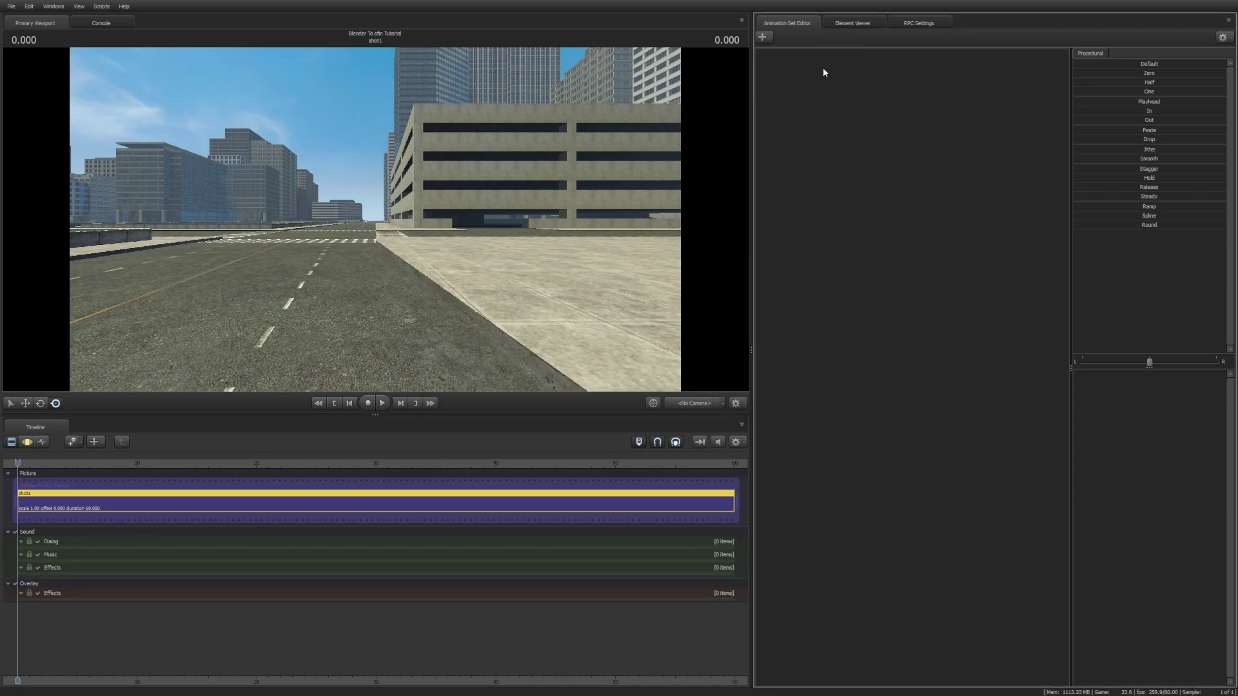
type("toilet_d")
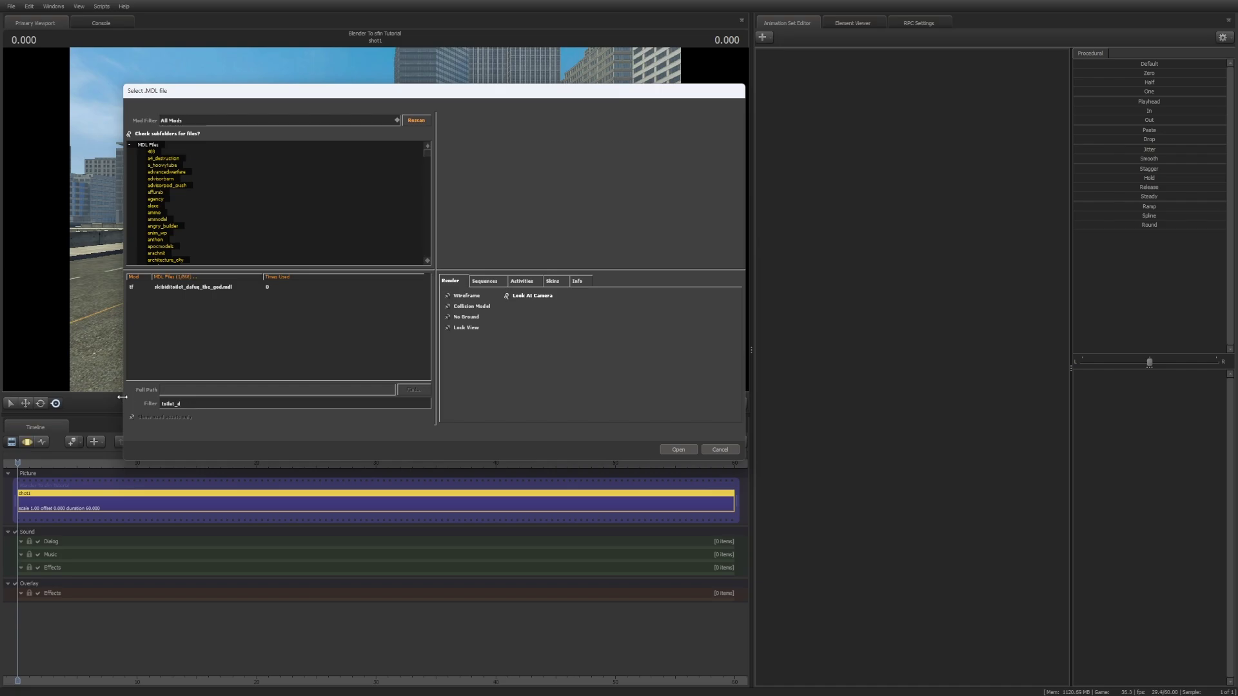
key("BackSpace")
type("001")
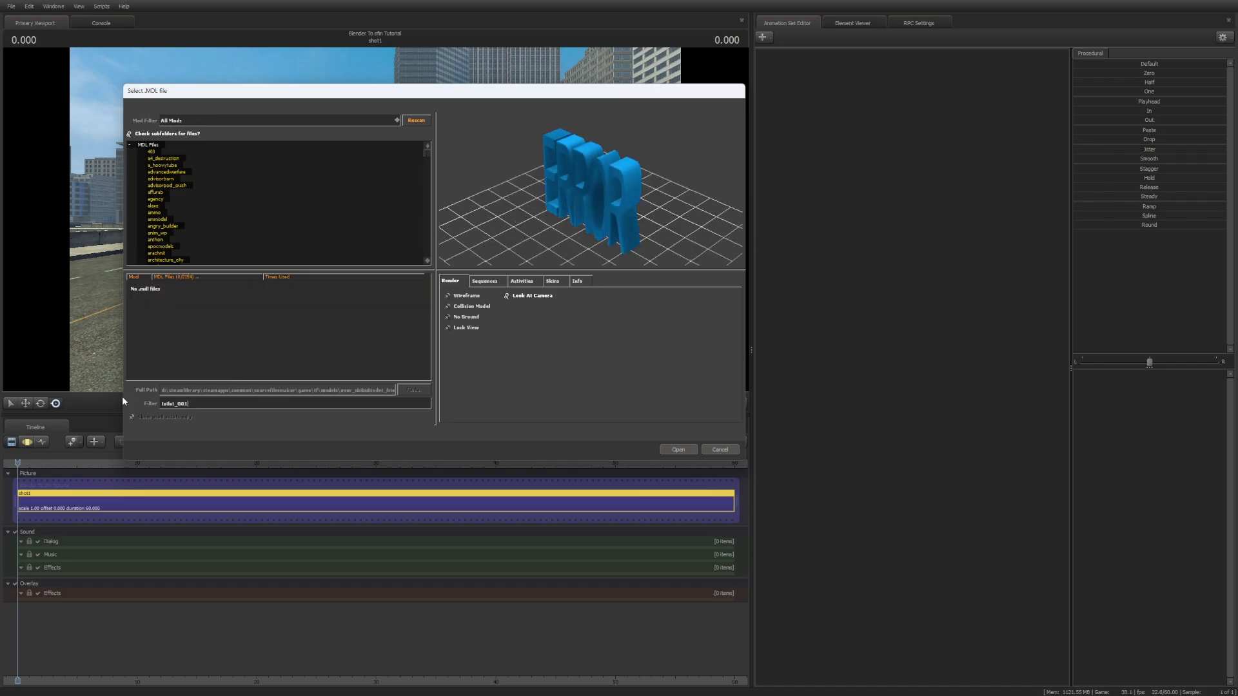
left_click(155, 144)
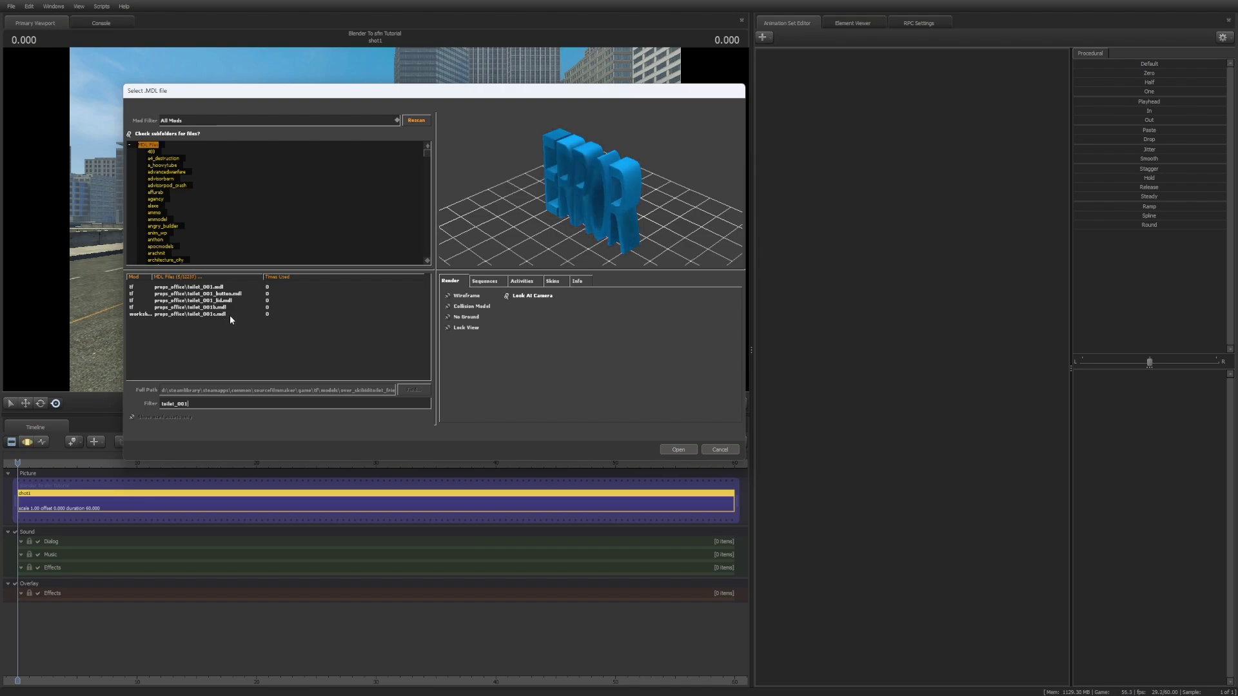
left_click(230, 314)
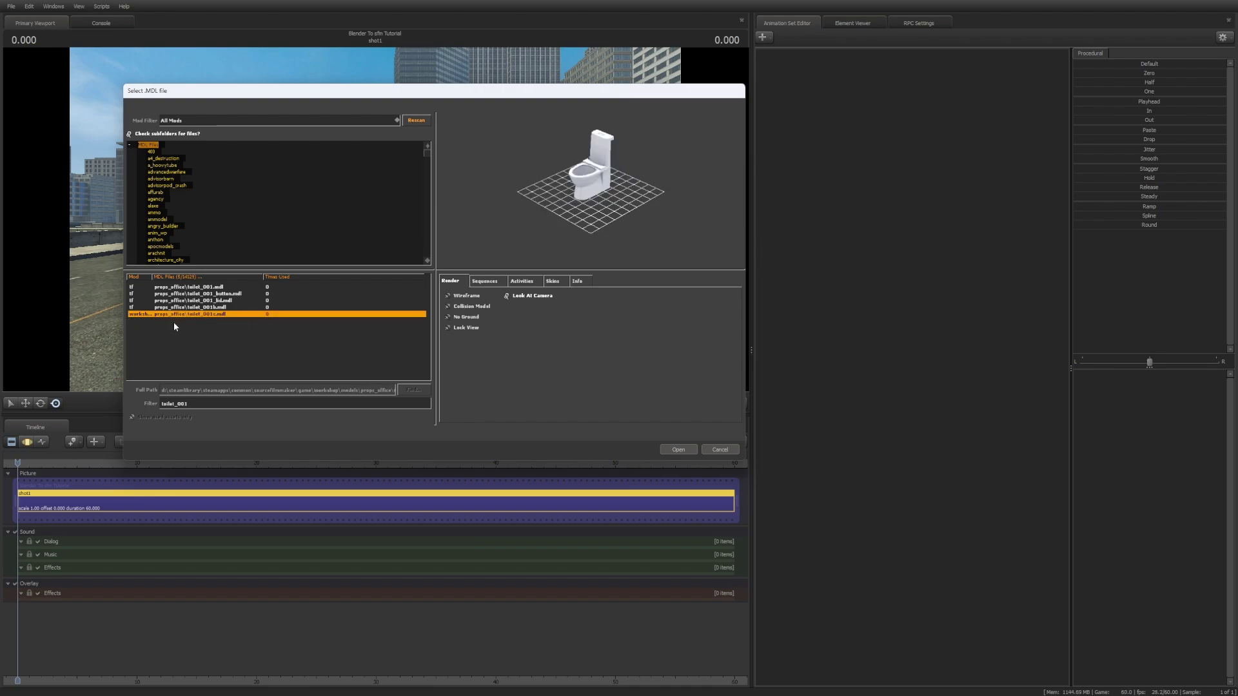
- Switch to Blender and start importing a Source Engine MDL model
key("super")
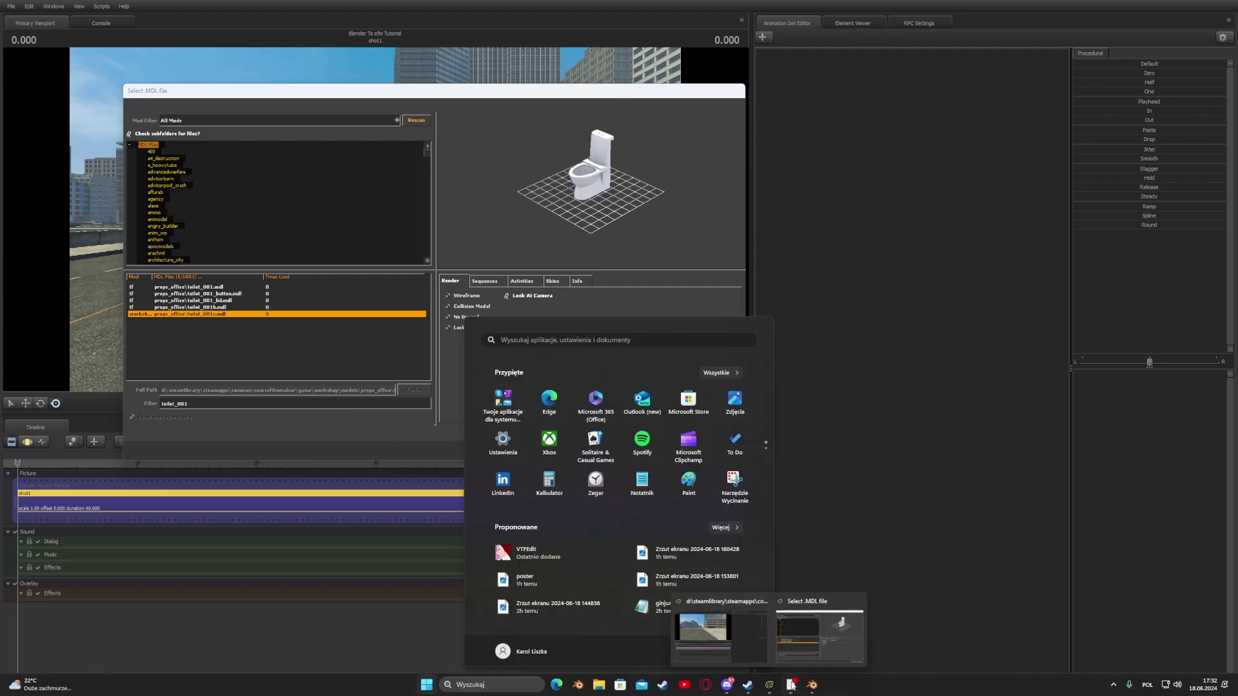
left_click(812, 684)
left_click(21, 18)
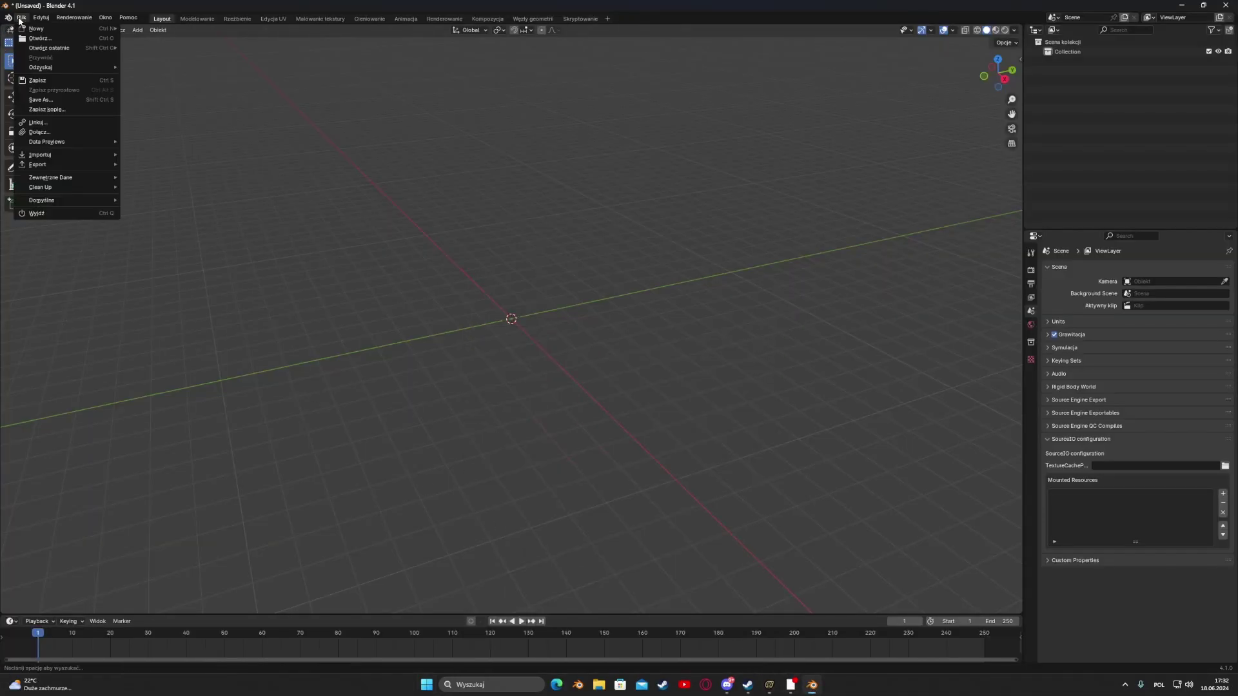
mouse_move(83, 152)
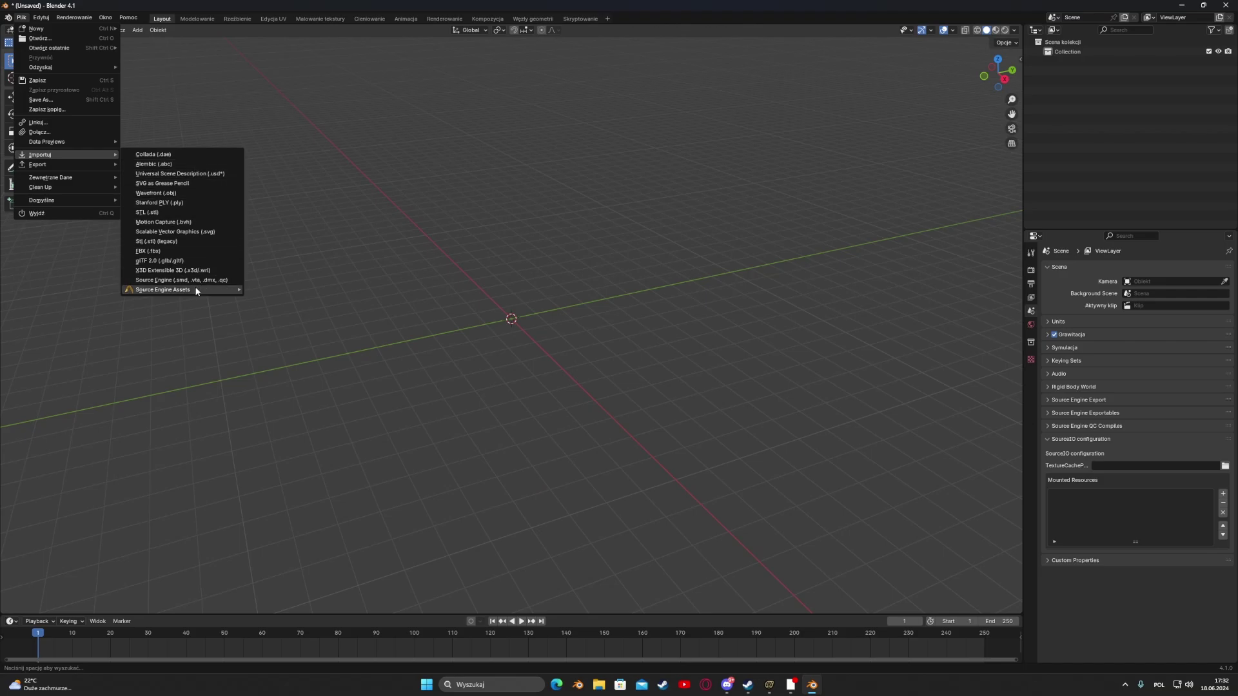
mouse_move(194, 290)
left_click(280, 290)
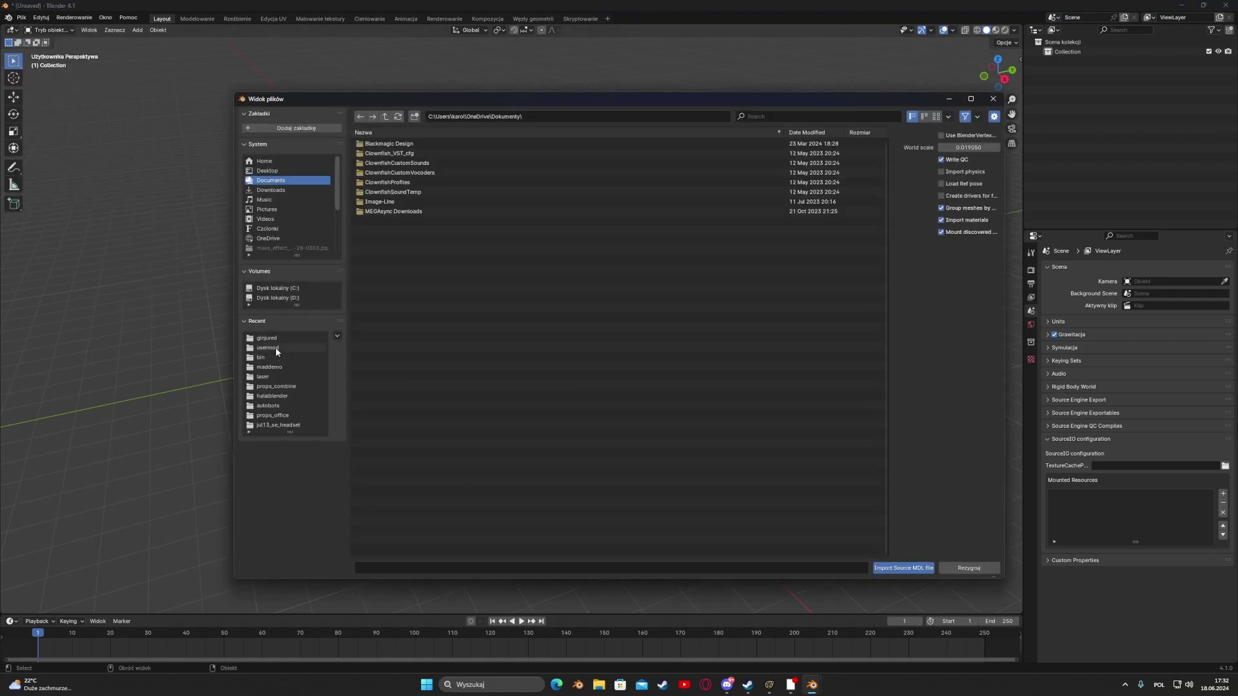
- Browse to the folder D:\SteamLibrary\steamapps\common\SourceFilmmaker\game\workshop\models
left_click(283, 299)
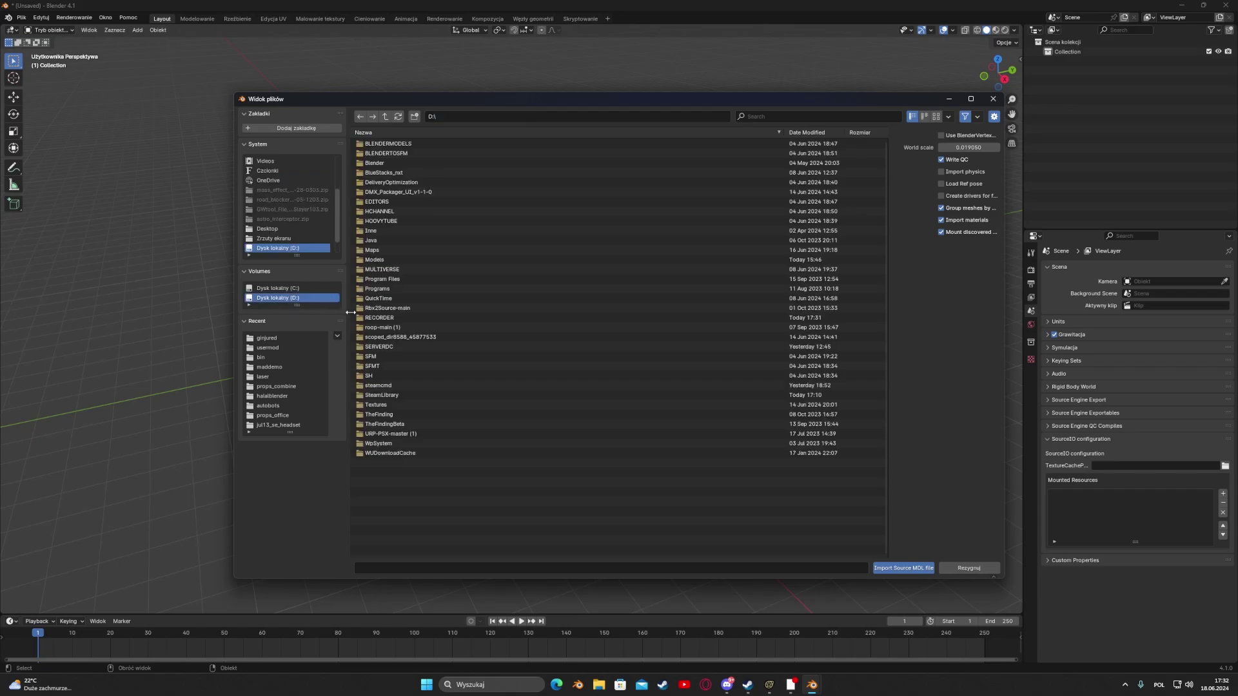
left_click(387, 395)
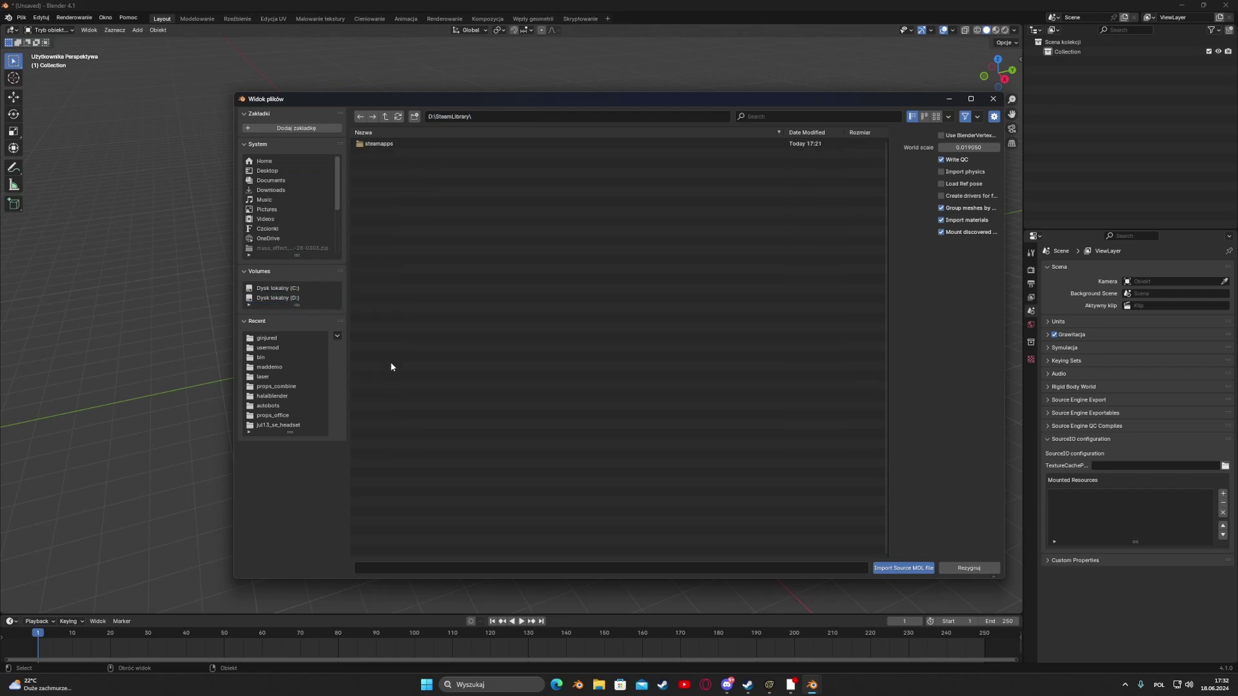
left_click(377, 144)
left_click(378, 145)
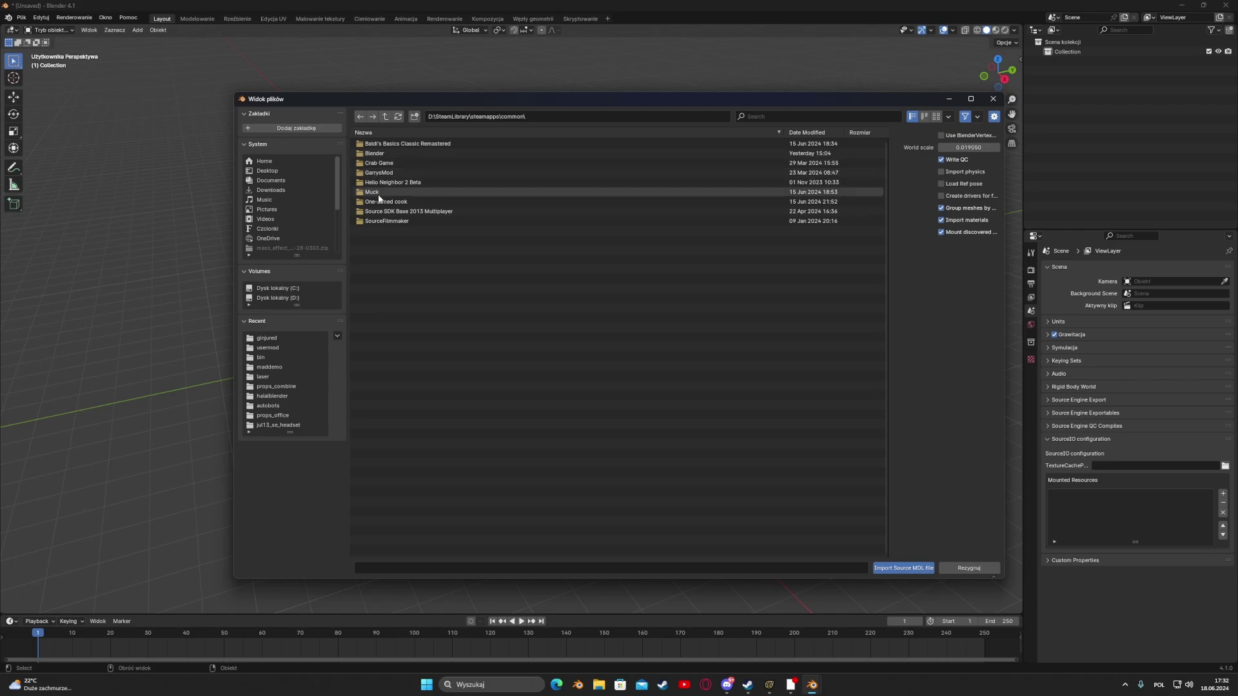
left_click(381, 220)
left_click(377, 145)
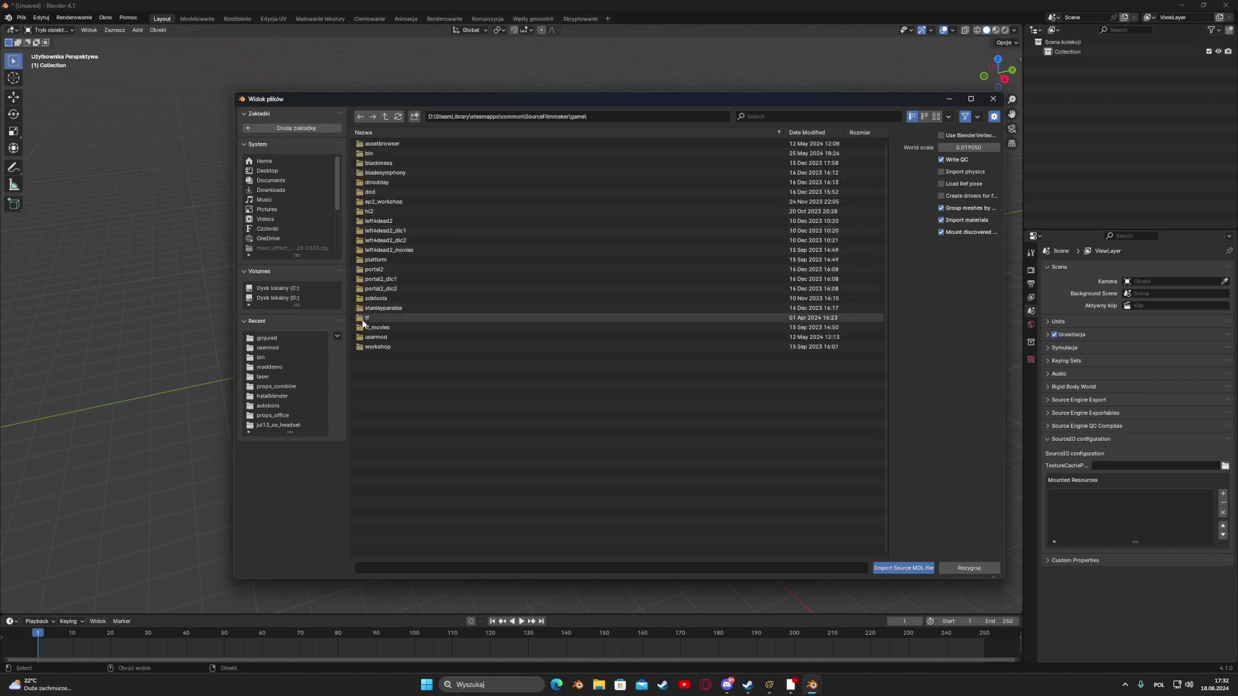
left_click(365, 347)
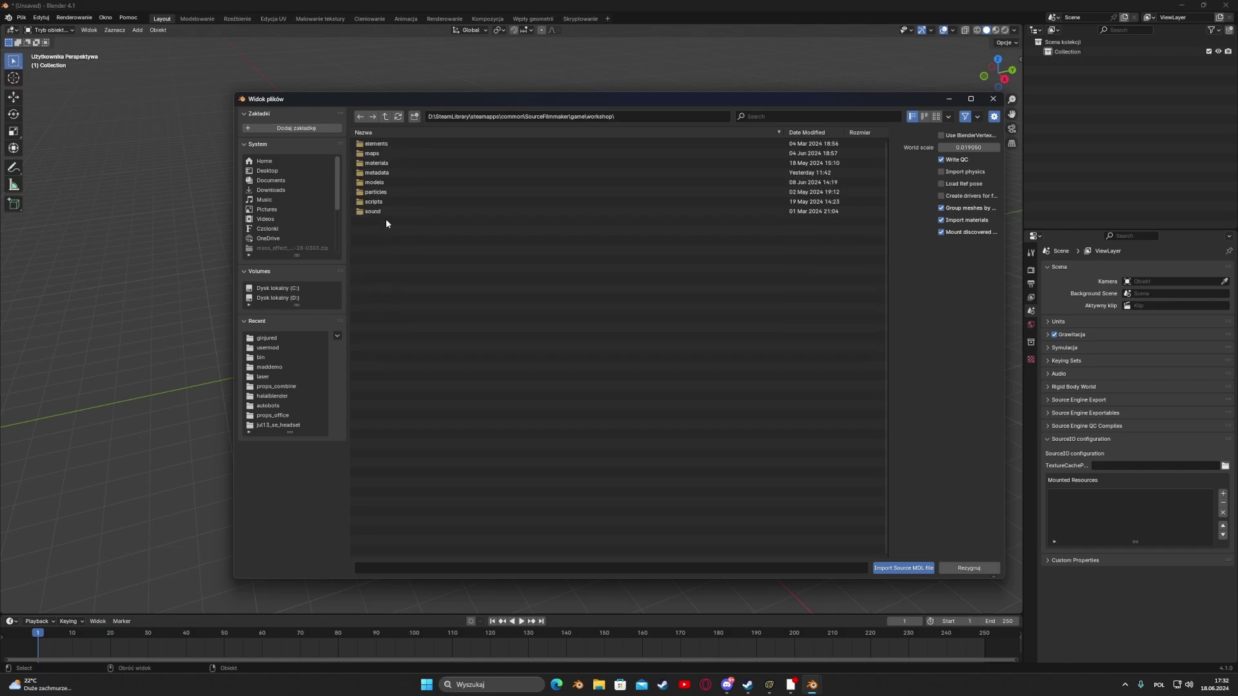
double_click(387, 182)
- Filter the folders by props_o, open props_office and import toilet_001c.mdl
left_click(769, 116)
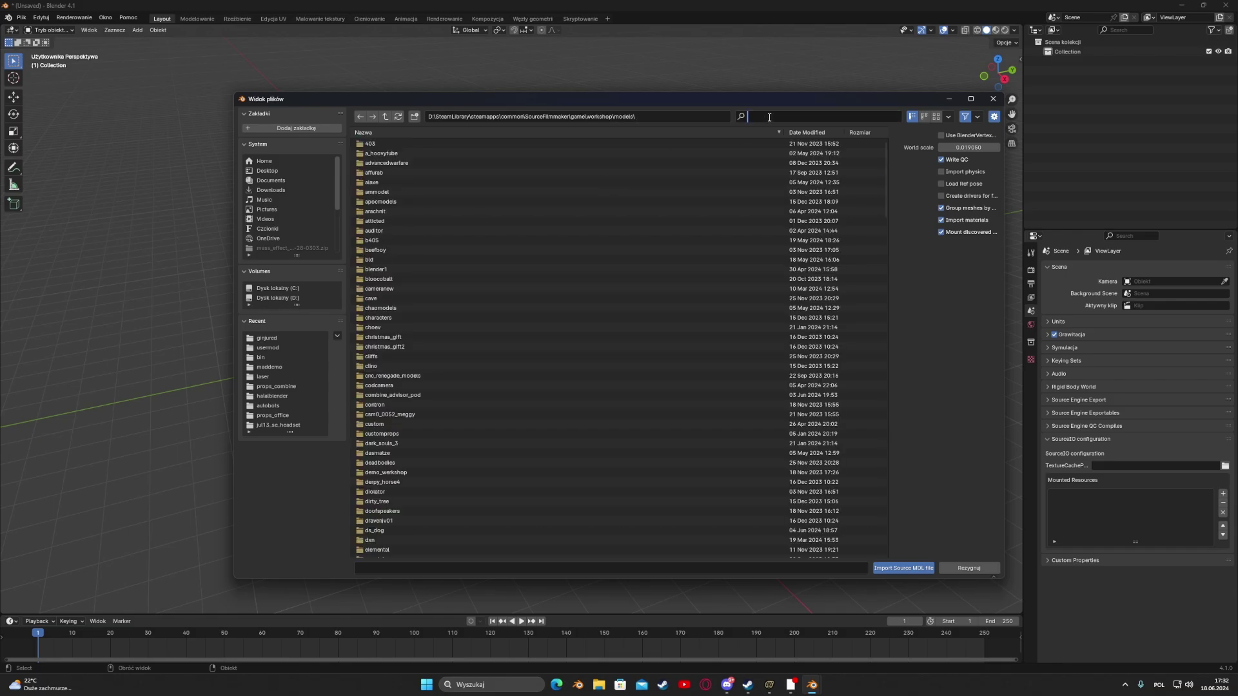
type("props_o")
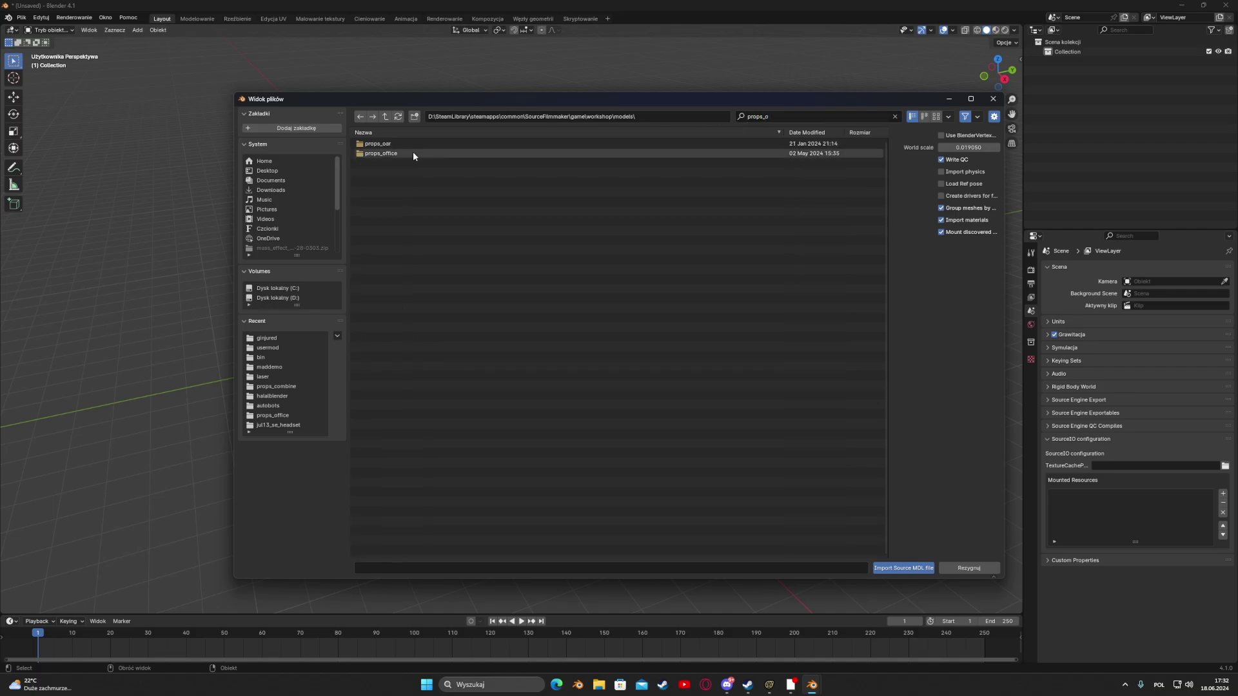
double_click(413, 153)
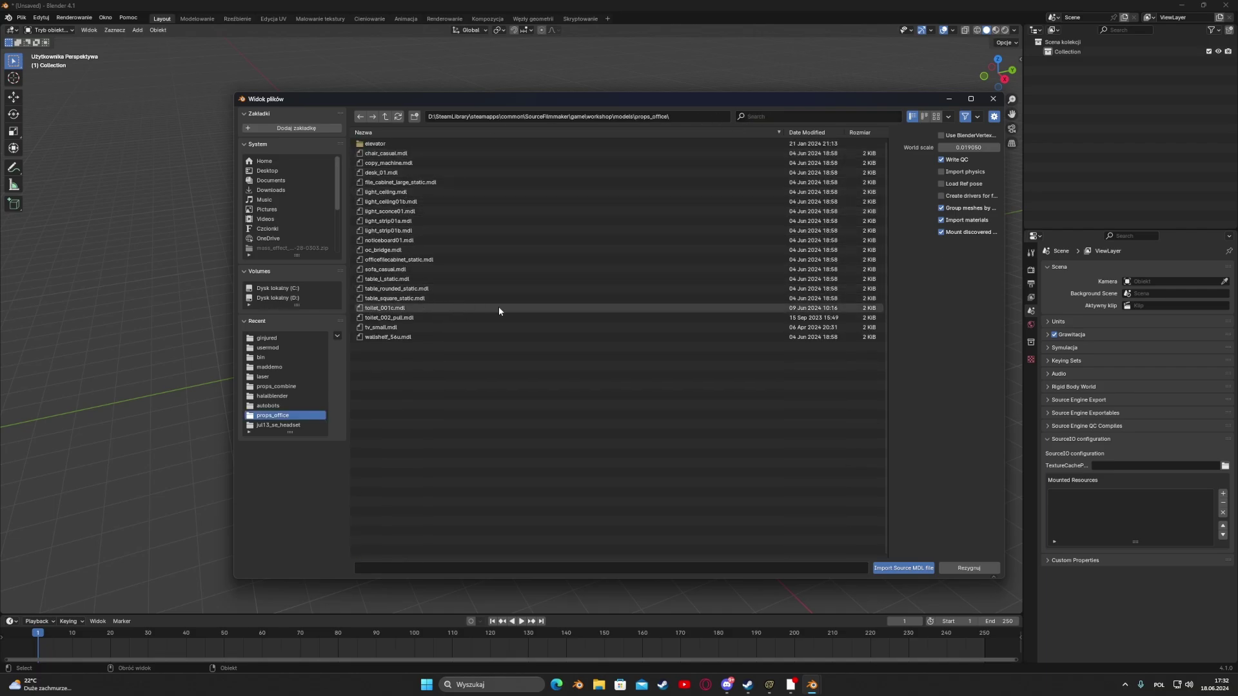
left_click(372, 309)
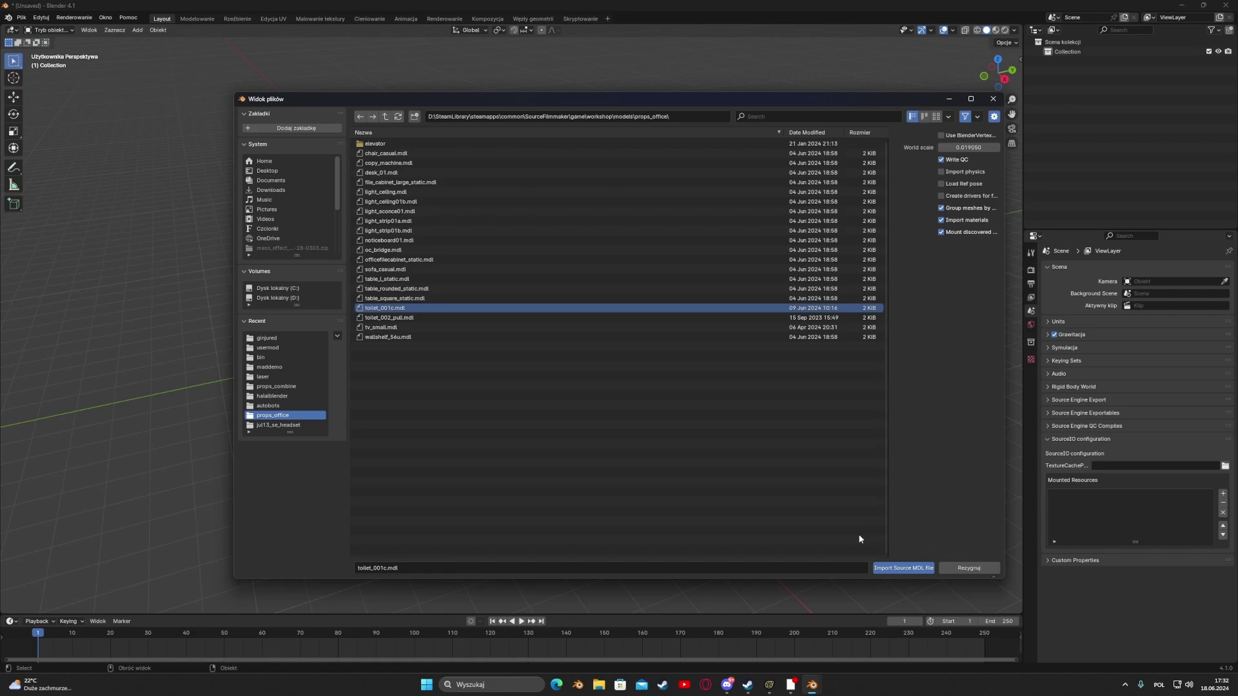
left_click(904, 568)
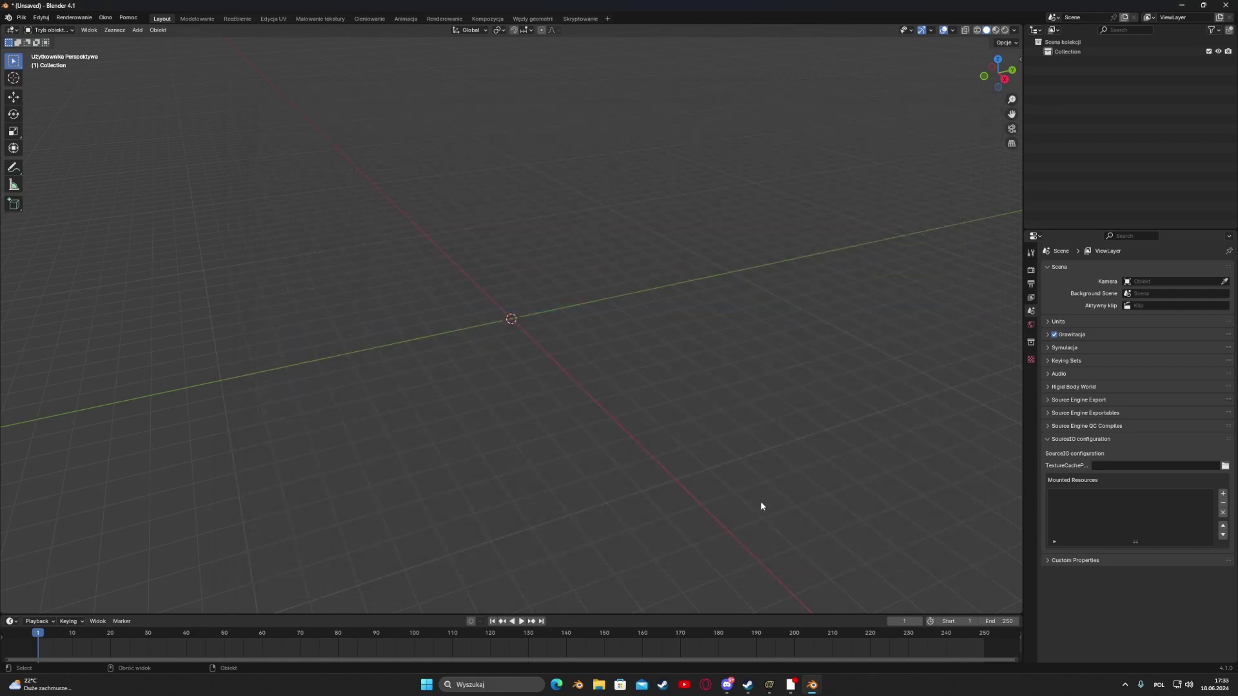
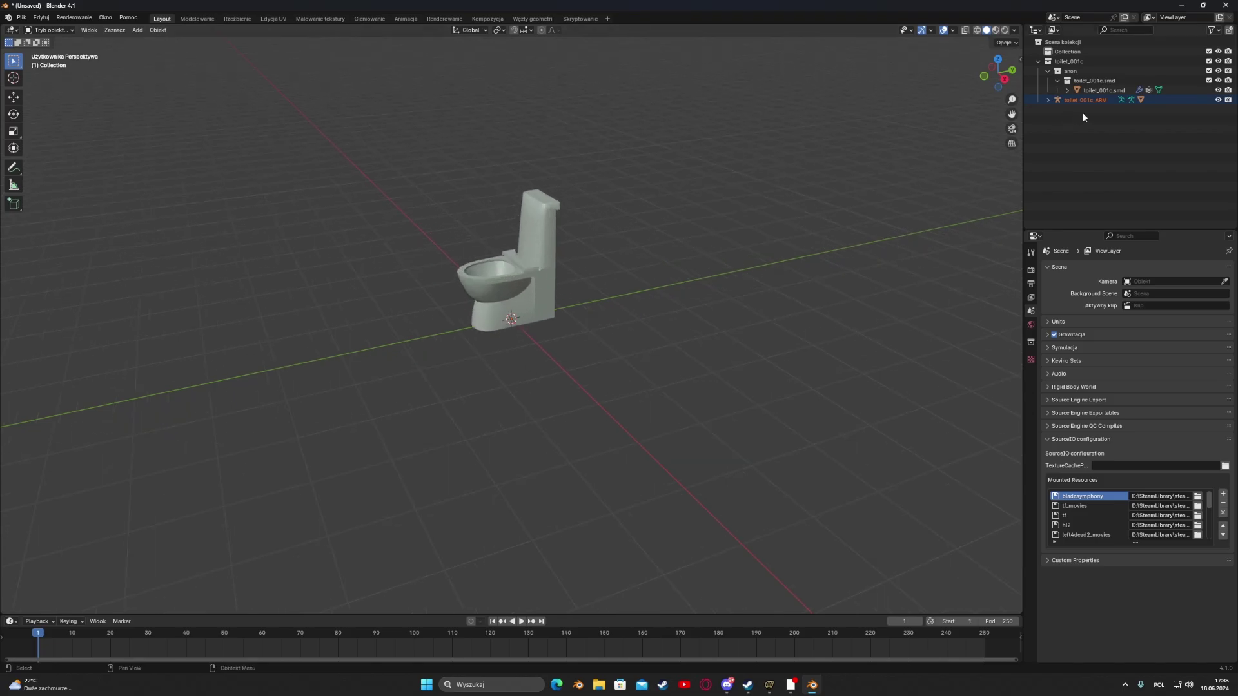
- Delete the imported toilet's armature and its nested collections, keeping only the toilet mesh
scroll(612, 301, "up", 8)
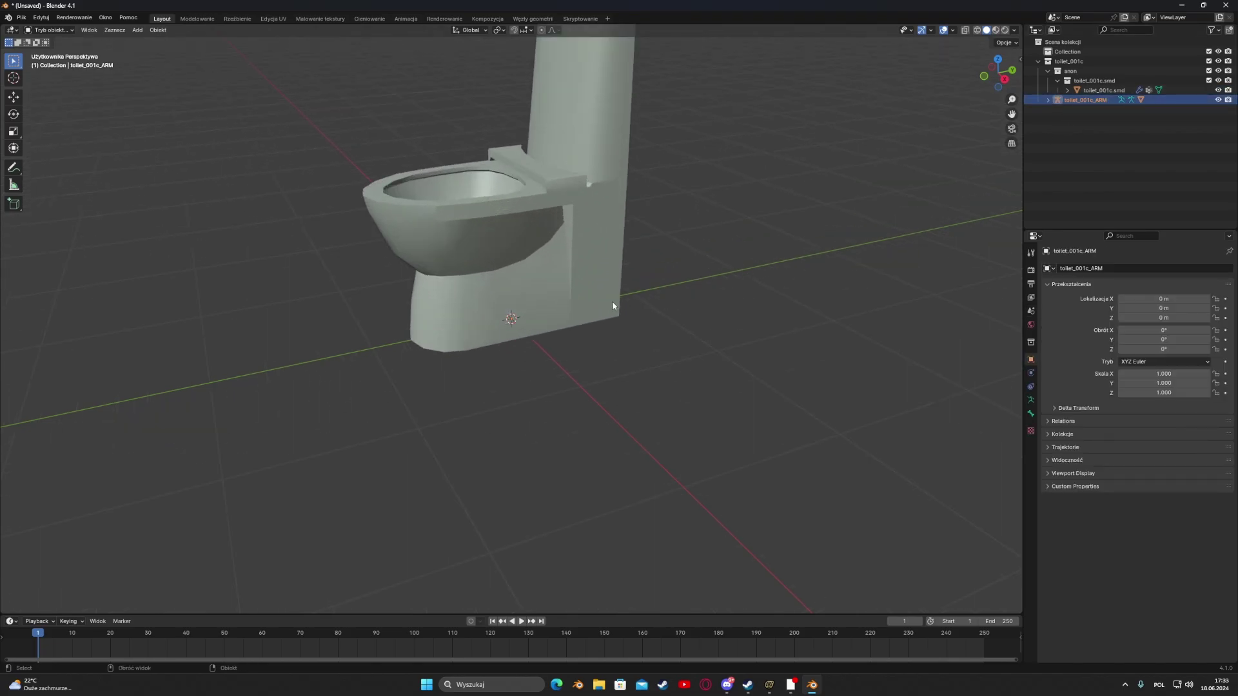
scroll(588, 306, "down", 3)
scroll(588, 305, "down", 4)
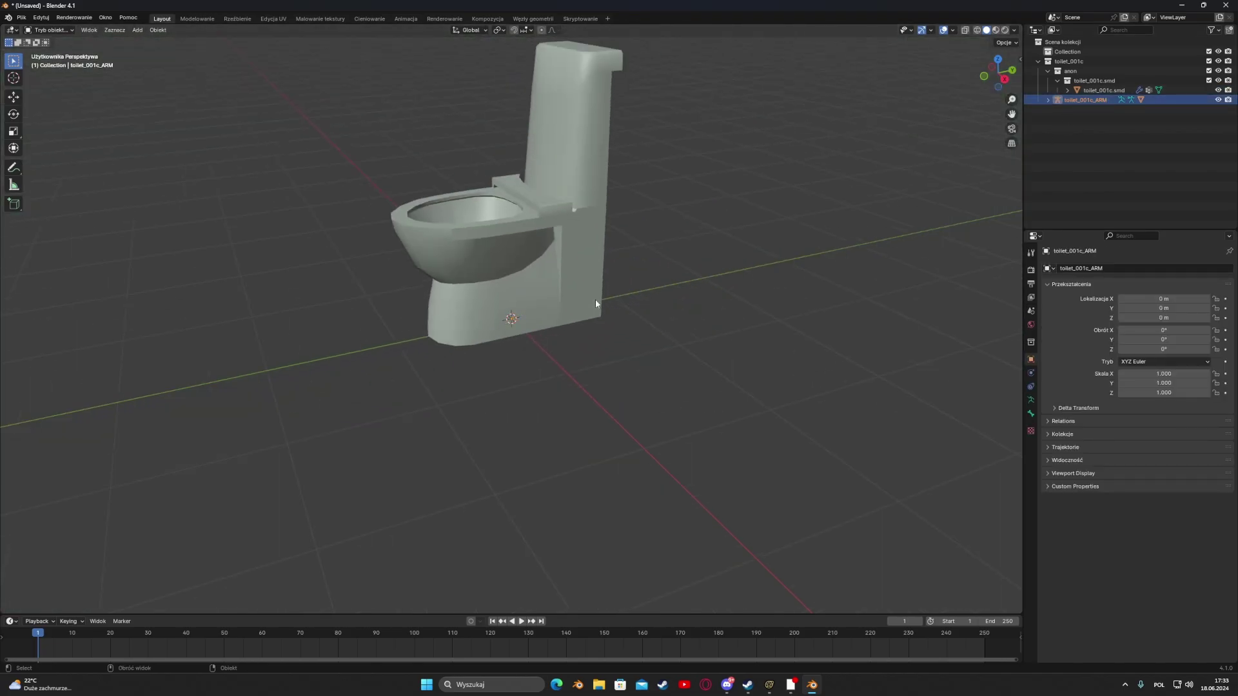
key("x")
left_click(1088, 80)
key("x")
left_click(1083, 72)
key("x")
key("Delete")
- Rename the toilet mesh object as toilet_001d.smd
left_click(1077, 62)
double_click(1089, 62)
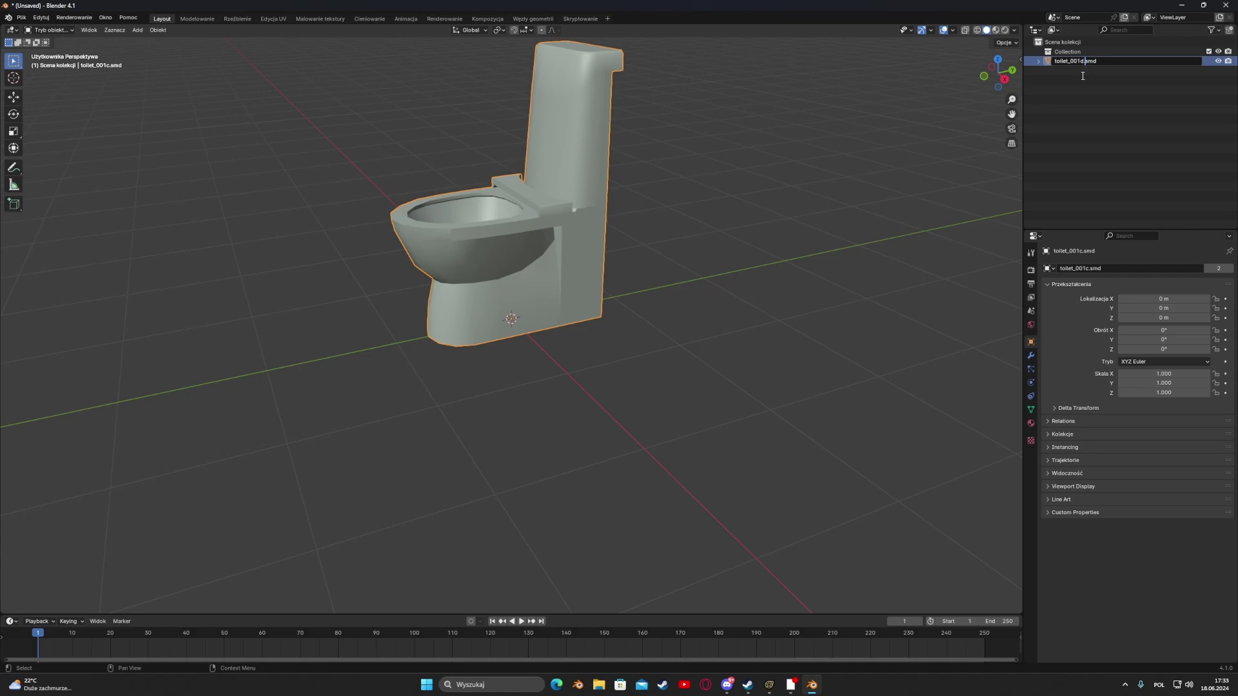
left_click_drag(1001, 89, 810, 161)
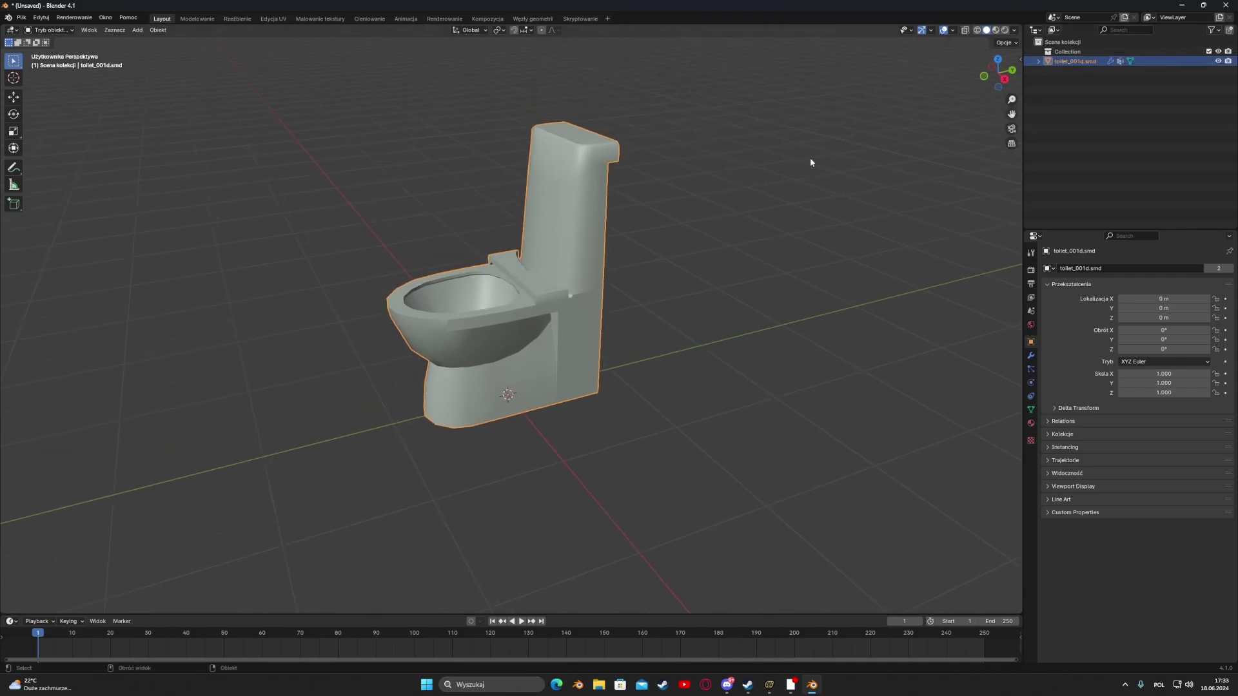
- Open the toilet mesh in the Modeling workspace and display it in wireframe shading
left_click(203, 19)
scroll(606, 146, "up", 1)
mouse_move(607, 129)
middle_mouse_down()
mouse_move(619, 95)
mouse_move(612, 116)
middle_mouse_up()
scroll(581, 284, "up", 3)
middle_click_drag(573, 311, 583, 290)
left_click(976, 30)
- Use the Move tool to displace vertices at the lower rear corner of the toilet's base
left_click_drag(401, 382, 454, 407)
left_click(13, 97)
middle_click_drag(478, 399, 490, 351)
left_click_drag(658, 374, 584, 322)
middle_click_drag(683, 362, 695, 406)
left_click_drag(632, 313, 635, 337)
left_click(637, 394)
left_click_drag(659, 410, 661, 412)
left_click_drag(659, 374, 662, 324)
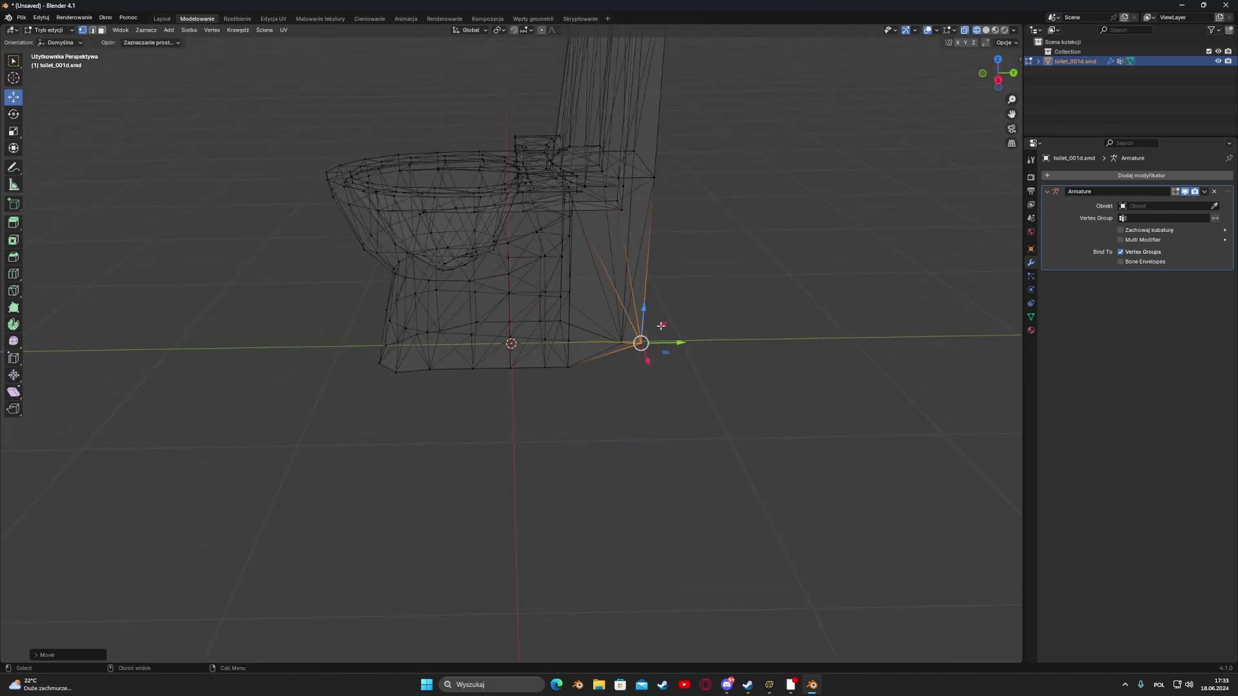
- Select the tank's top vertices, and deform the front of the bowl by moving and rotating its vertices
scroll(662, 303, "down", 3)
middle_click_drag(673, 277, 661, 273)
left_click_drag(629, 174, 572, 130)
middle_click_drag(572, 130, 672, 163)
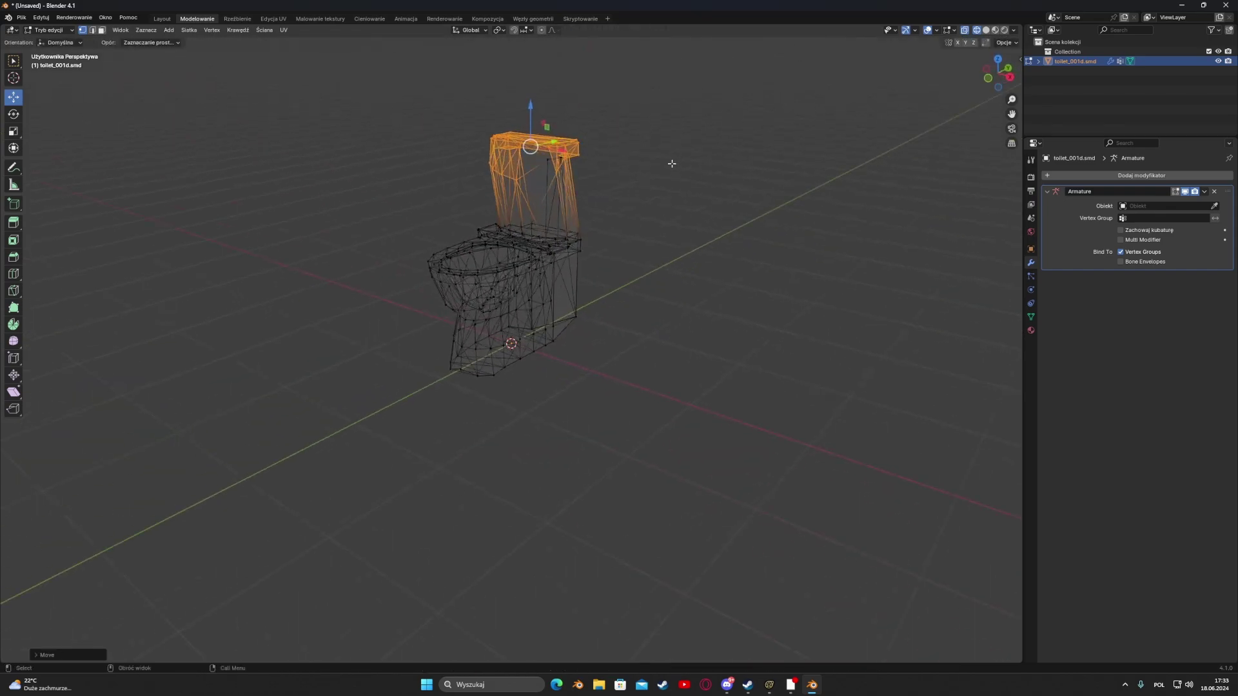
scroll(597, 130, "up", 2)
scroll(597, 129, "down", 1)
middle_click_drag(597, 130, 602, 132)
left_click_drag(373, 211, 465, 290)
left_click_drag(458, 246, 470, 267)
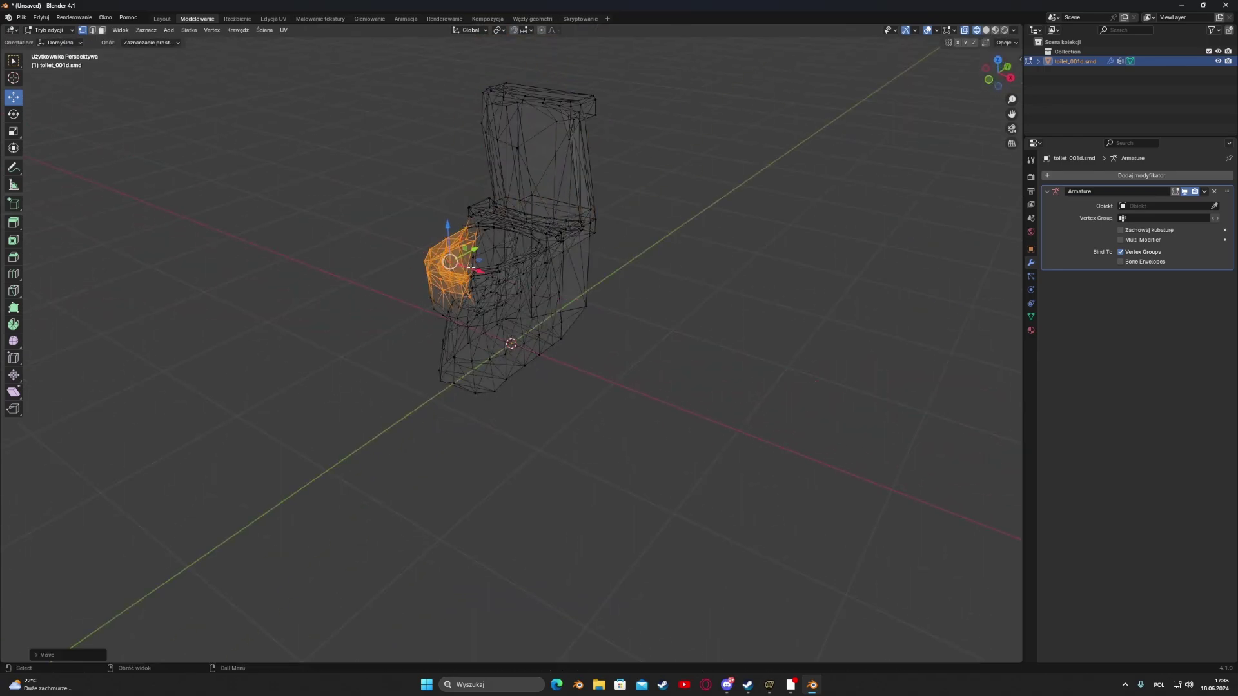
key("r")
left_click(423, 226)
left_click(646, 271)
- Check the shape in the Layout workspace, and move a group of tank vertices back in the Modeling workspace
mouse_move(696, 279)
middle_mouse_down()
mouse_move(632, 232)
mouse_move(641, 194)
mouse_move(703, 303)
middle_mouse_up()
left_click(169, 20)
mouse_move(459, 208)
middle_mouse_down()
mouse_move(587, 233)
mouse_move(611, 142)
mouse_move(448, 230)
middle_mouse_up()
left_click(197, 18)
middle_click_drag(554, 213, 609, 146)
left_click_drag(549, 146, 579, 223)
left_click_drag(578, 161, 575, 186)
left_click(13, 97)
left_click(633, 187)
- Move a vertex on the lower part of the toilet and check the shape in the Layout workspace
middle_click_drag(633, 187, 657, 113)
left_click(571, 359)
left_click_drag(591, 337, 579, 315)
middle_click_drag(627, 337, 436, 335)
left_click_drag(445, 328, 500, 359)
left_click_drag(480, 312, 481, 294)
left_click(638, 290)
middle_click_drag(639, 290, 529, 323)
left_click(161, 18)
mouse_move(464, 142)
middle_mouse_down()
mouse_move(528, 161)
mouse_move(526, 144)
middle_mouse_up()
left_click(197, 18)
- In solid shading, select and move several small groups of vertices to deform the toilet's surface further
middle_click_drag(282, 77, 456, 281)
left_click(985, 30)
scroll(595, 186, "up", 6)
left_click_drag(316, 157, 361, 195)
left_click_drag(404, 178, 410, 178)
left_click_drag(327, 155, 407, 177)
left_click_drag(321, 173, 351, 183)
left_click_drag(384, 178, 397, 178)
middle_click_drag(398, 187, 437, 164)
left_click_drag(327, 192, 357, 214)
left_click_drag(390, 190, 404, 185)
- Deselect the vertices, review the deformed toilet from other angles in solid shading and return to the Layout workspace
middle_click_drag(401, 226, 528, 162)
left_click(387, 387)
scroll(387, 381, "down", 5)
mouse_move(387, 361)
middle_mouse_down()
mouse_move(381, 298)
mouse_move(245, 336)
middle_mouse_up()
left_click(976, 29)
left_click(985, 30)
left_click(161, 19)
mouse_move(613, 139)
middle_mouse_down()
mouse_move(550, 161)
mouse_move(688, 62)
mouse_move(501, 164)
mouse_move(527, 77)
middle_mouse_up()
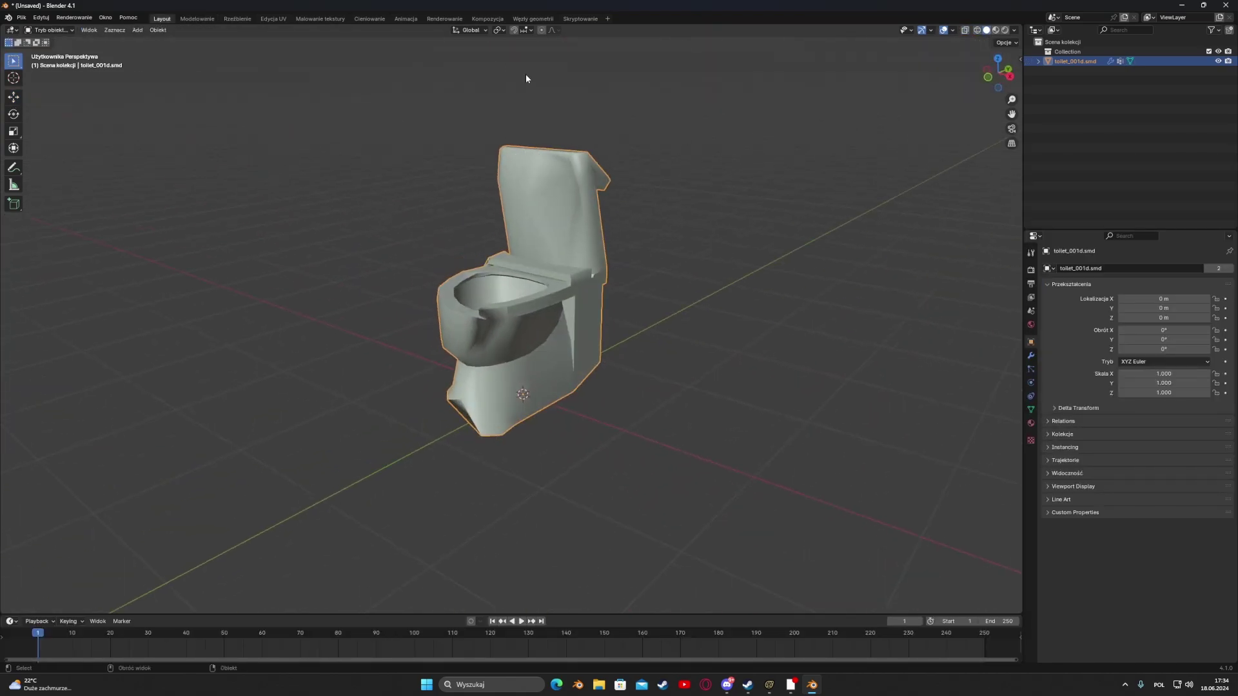
- In the scene's Source Engine Export settings, browse for the export path and create a folder named Tutorial inside usermod\models
left_click(1031, 324)
left_click(1030, 310)
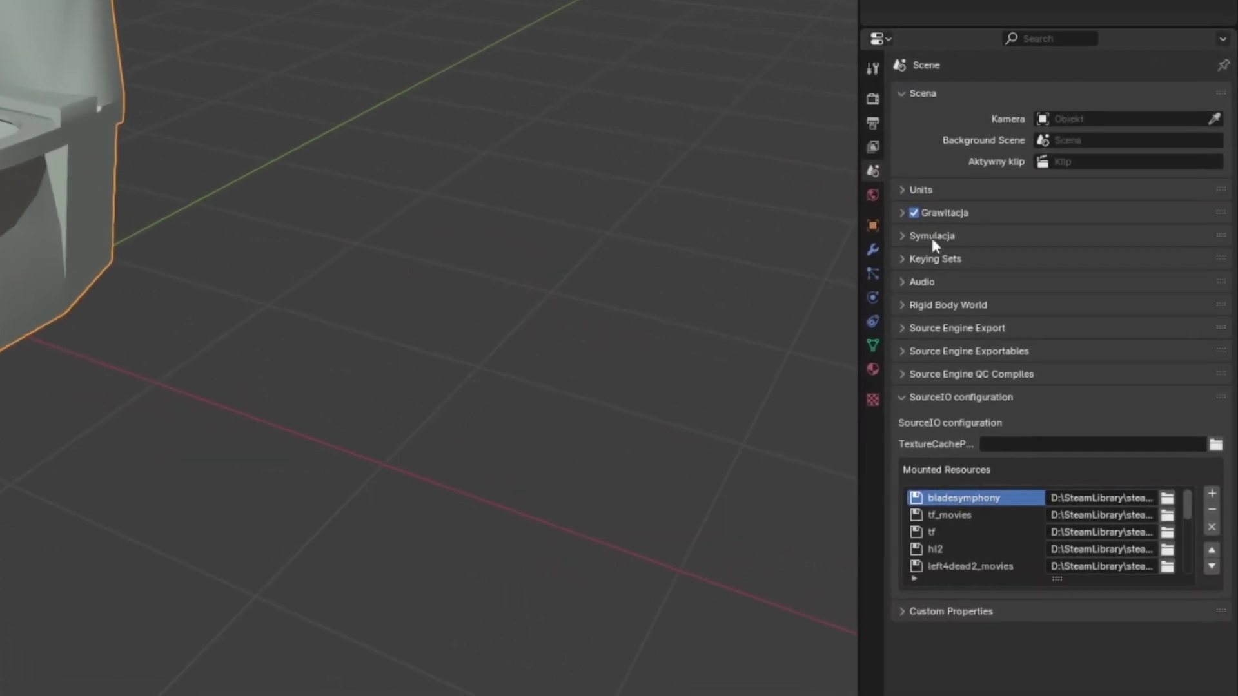
left_click(1070, 439)
left_click(973, 303)
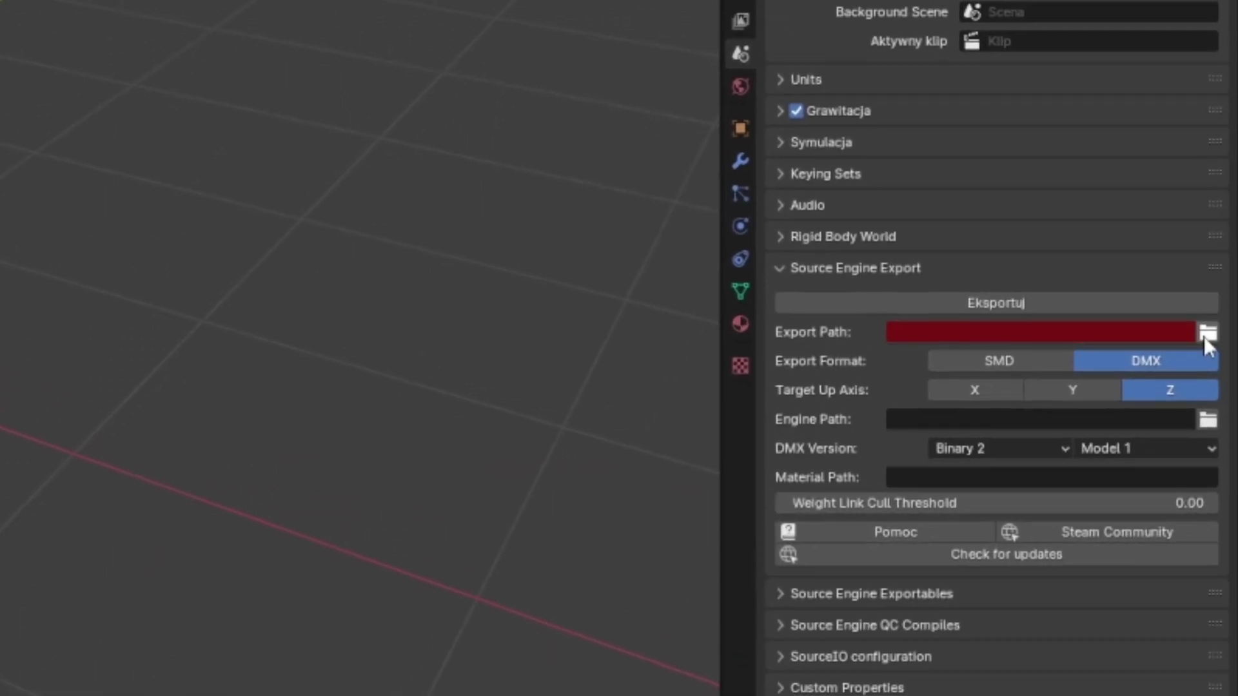
left_click(1212, 358)
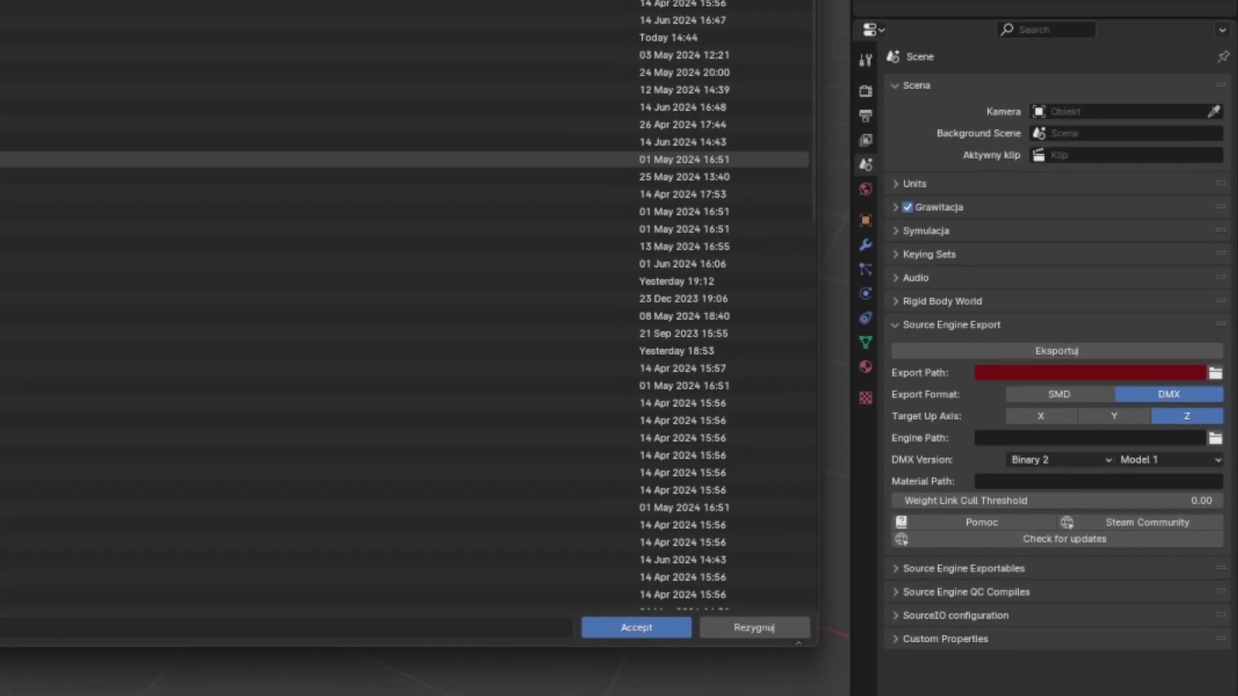
scroll(405, 303, "down", 9)
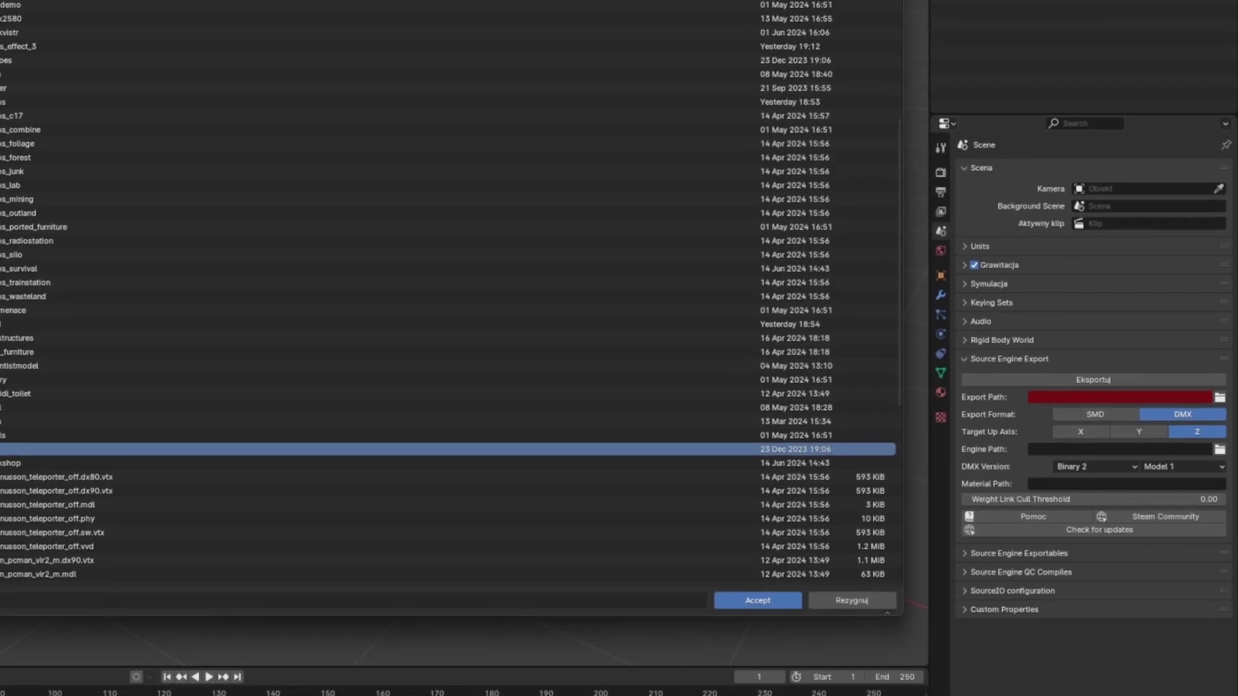
type("iTutorial")
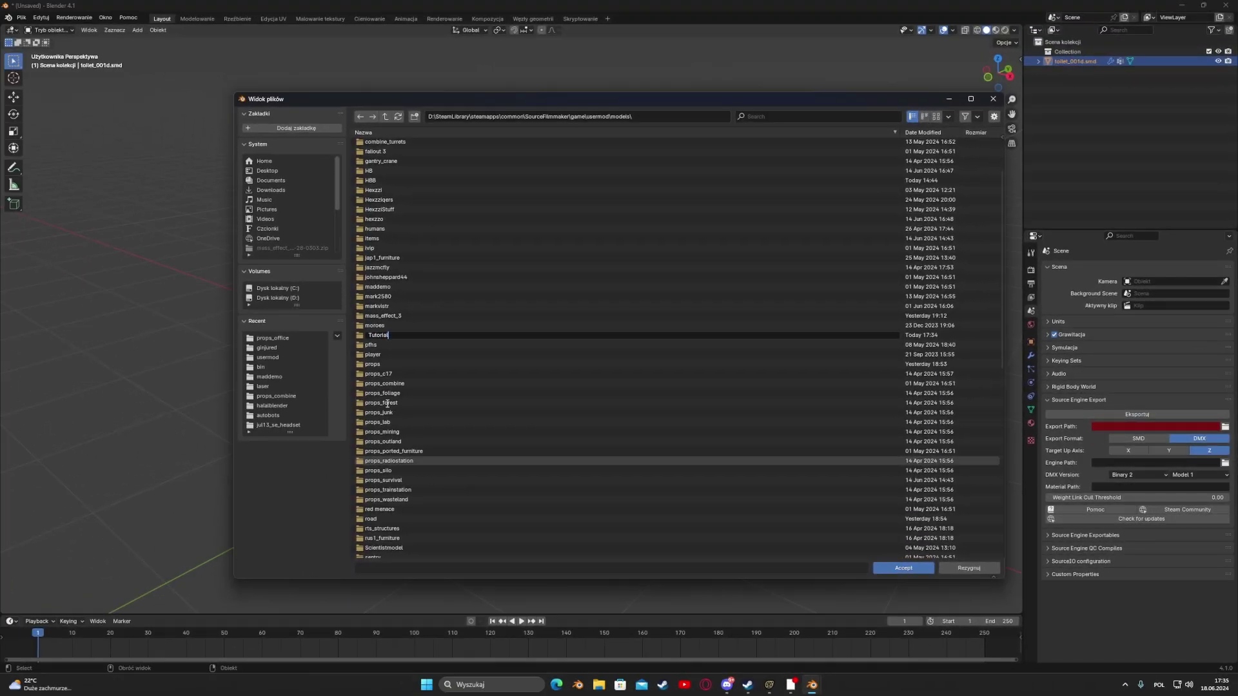
key("Return")
- Create a gdestroy folder inside Tutorial and accept it as the export path
double_click(377, 341)
right_click(381, 346)
left_click(365, 320)
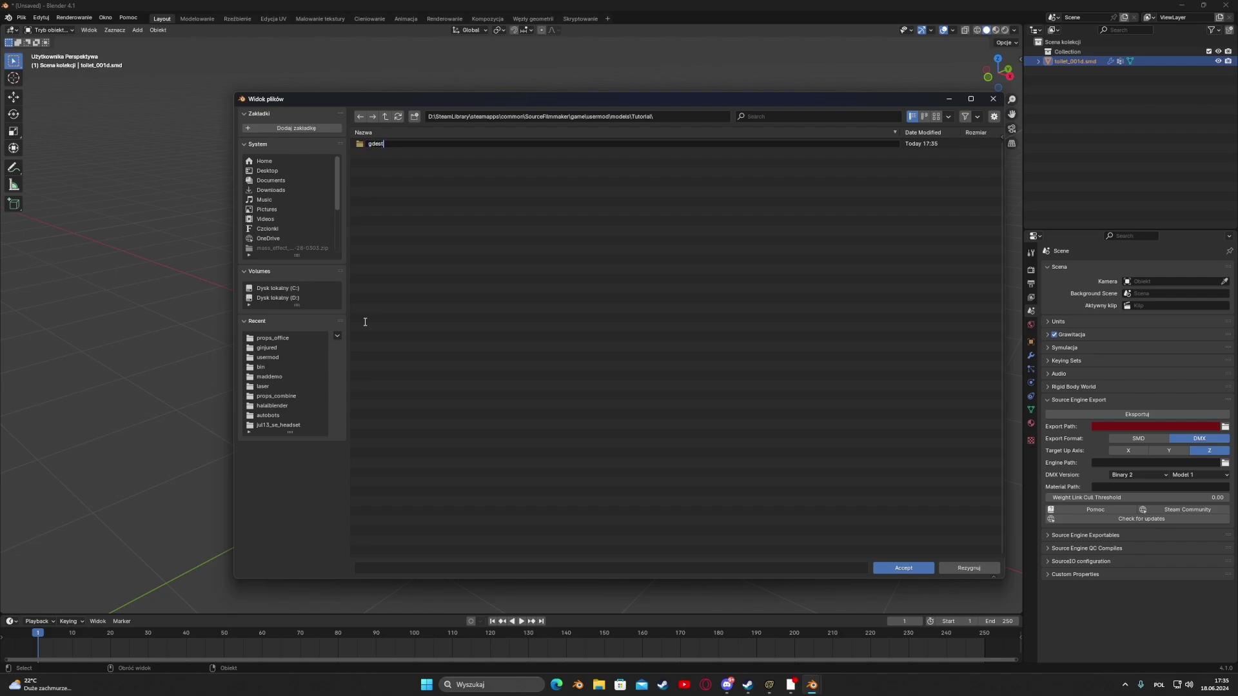
key("Return")
double_click(396, 142)
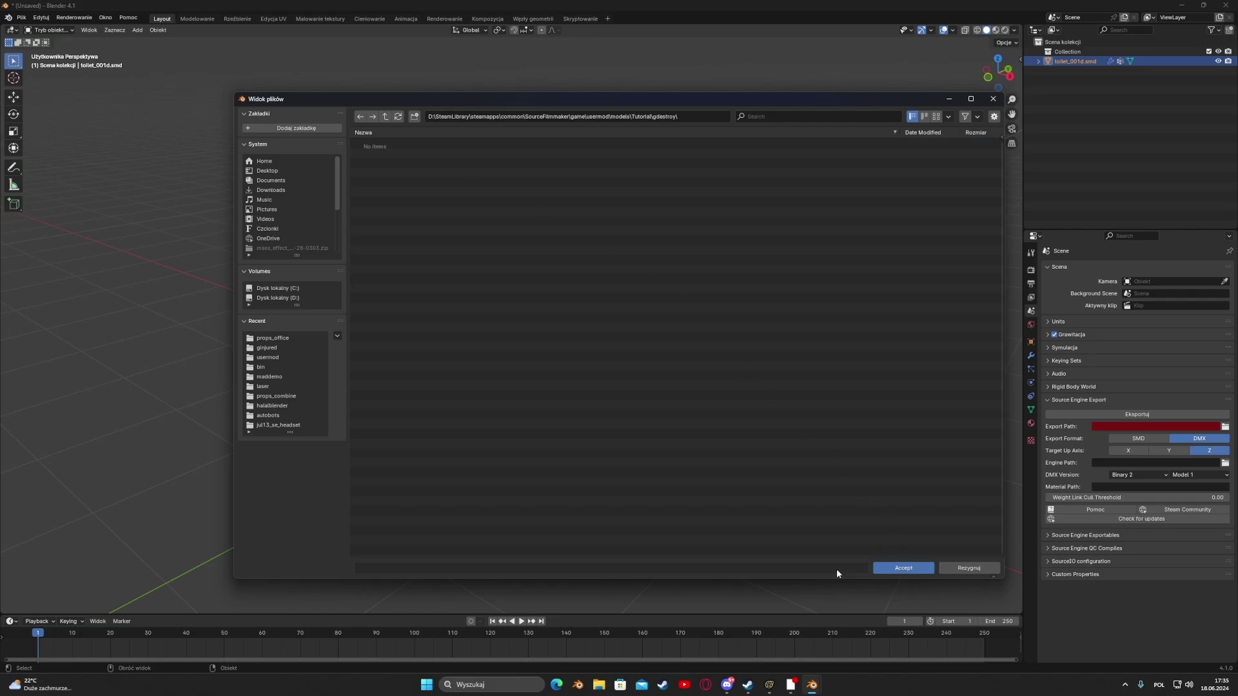
left_click(913, 571)
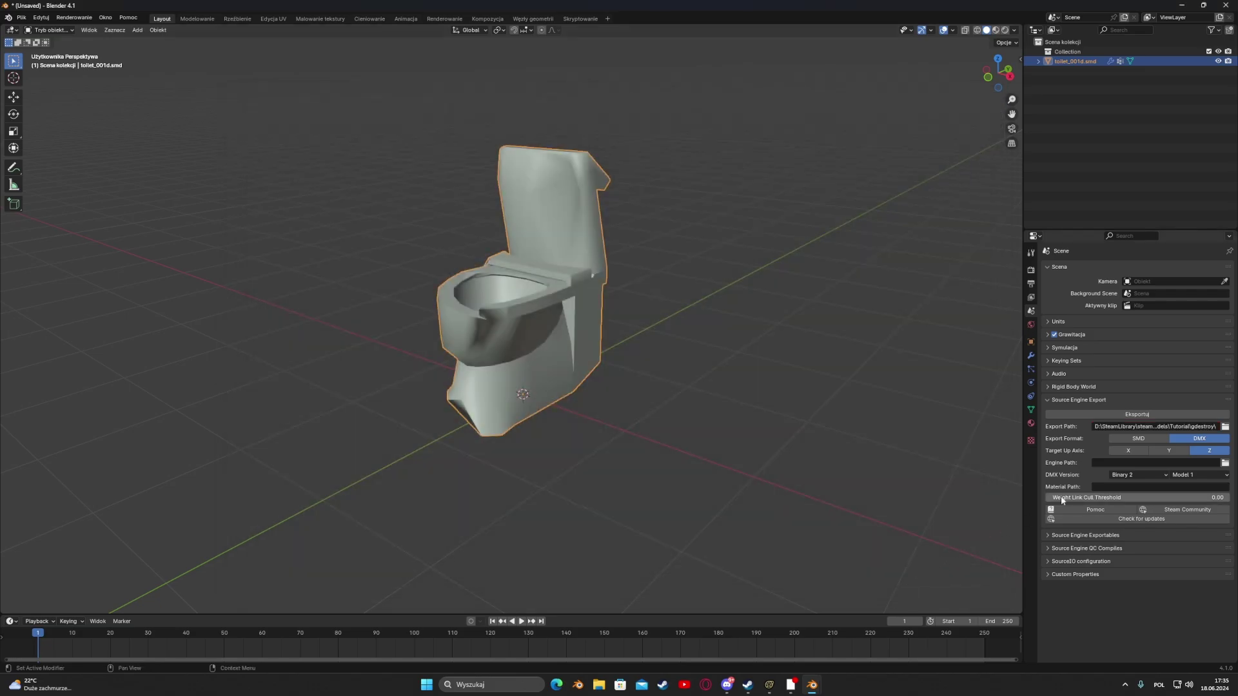
- Set the export format to SMD and export the toilet model
left_click(1139, 438)
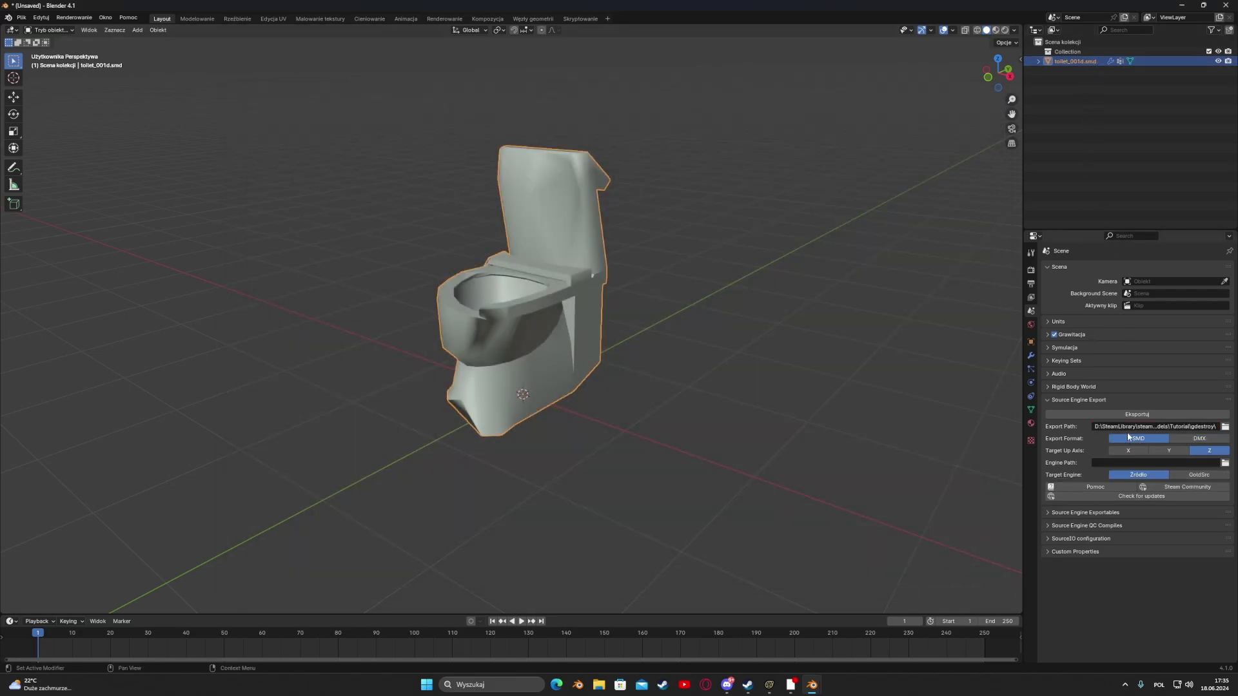
left_click(1129, 414)
left_click(1066, 412)
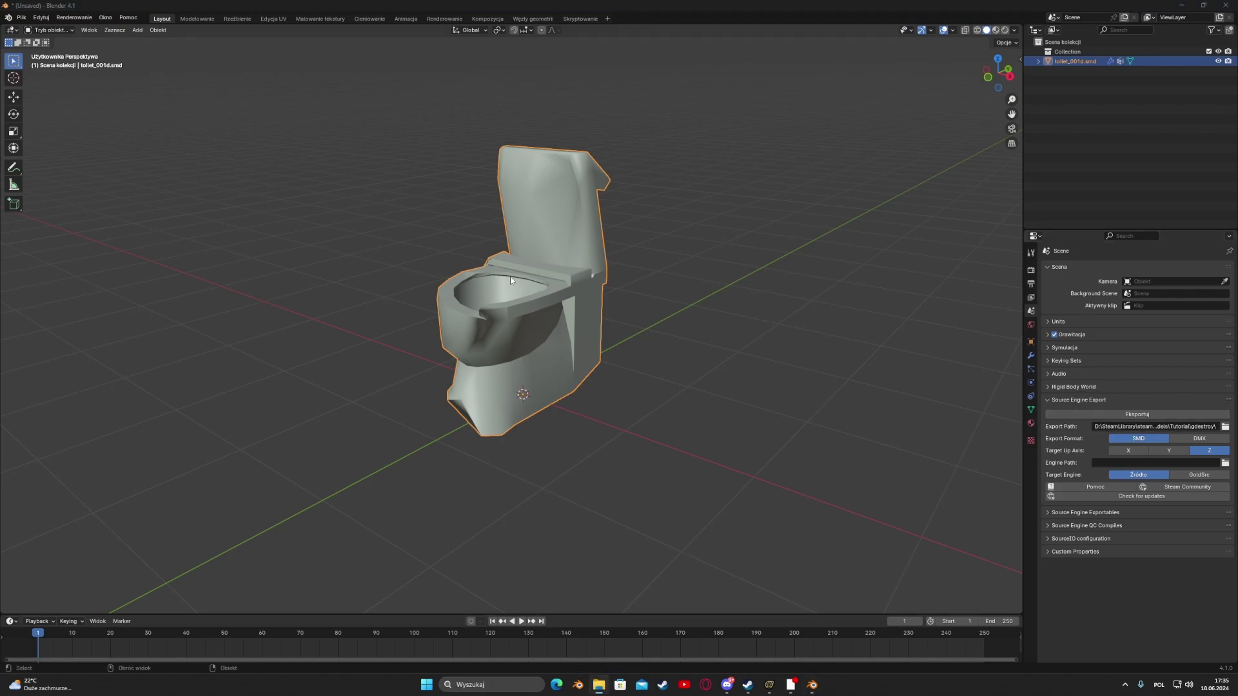
- Switch to File Explorer and tile three windows, two of them showing fusioncannon and props_combine, into separate quarters of the screen
left_click_drag(1237, 239, 691, 40)
left_click(662, 597)
right_click(599, 685)
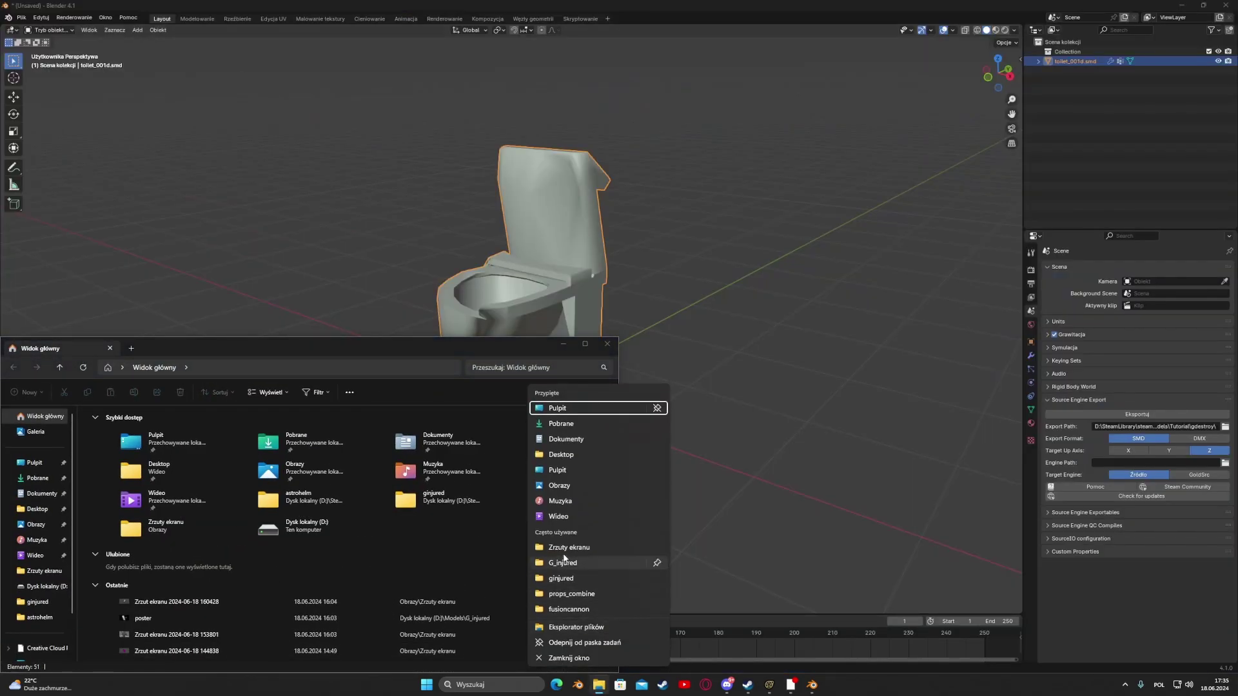
left_click(569, 609)
left_click_drag(361, 193, 689, 29)
left_click(718, 434)
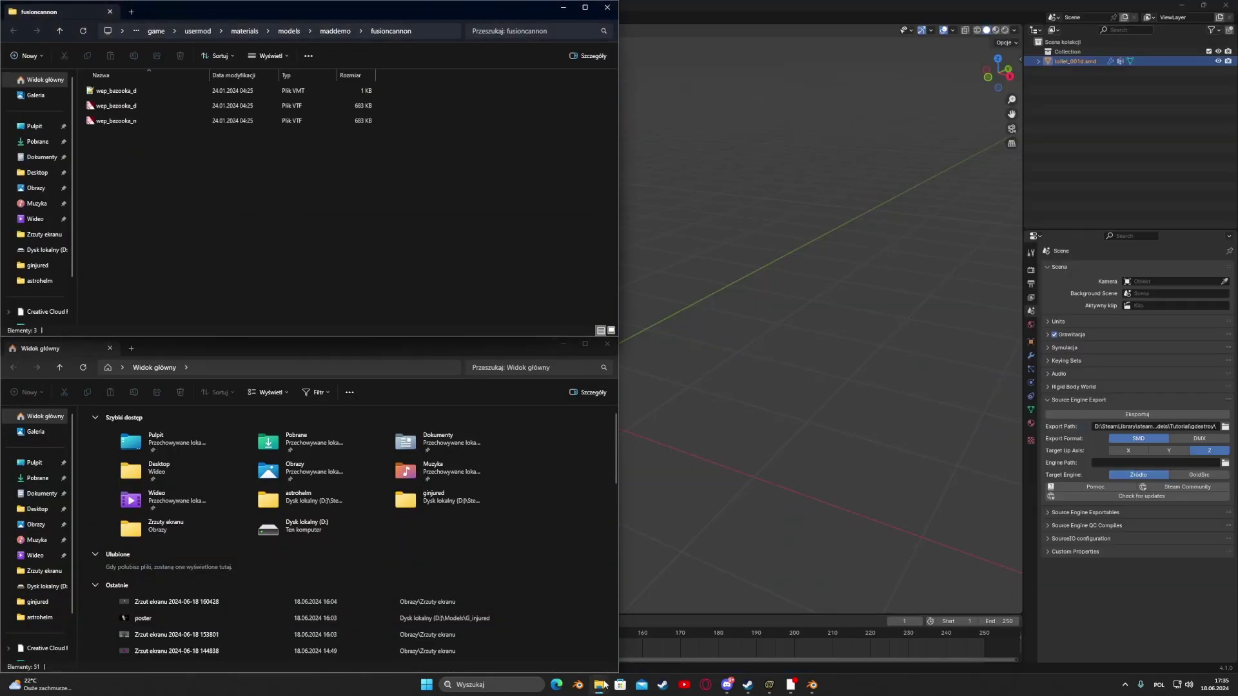
left_click_drag(380, 205, 717, 45)
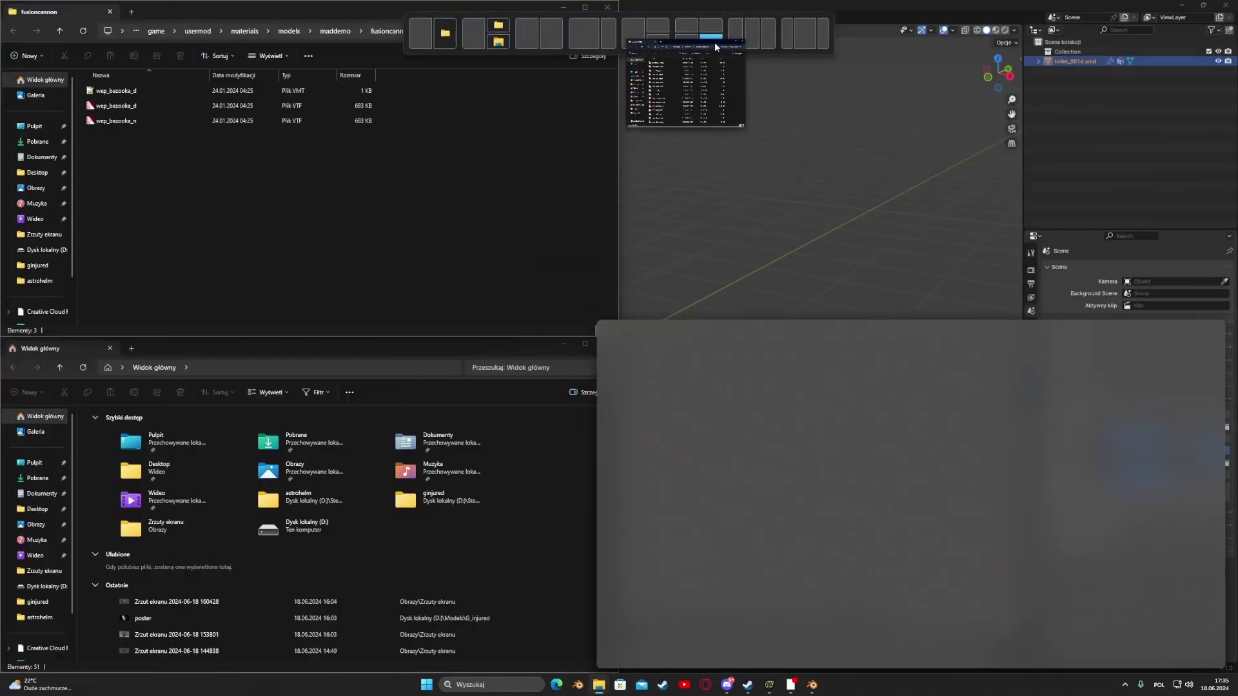
left_click_drag(786, 345, 718, 22)
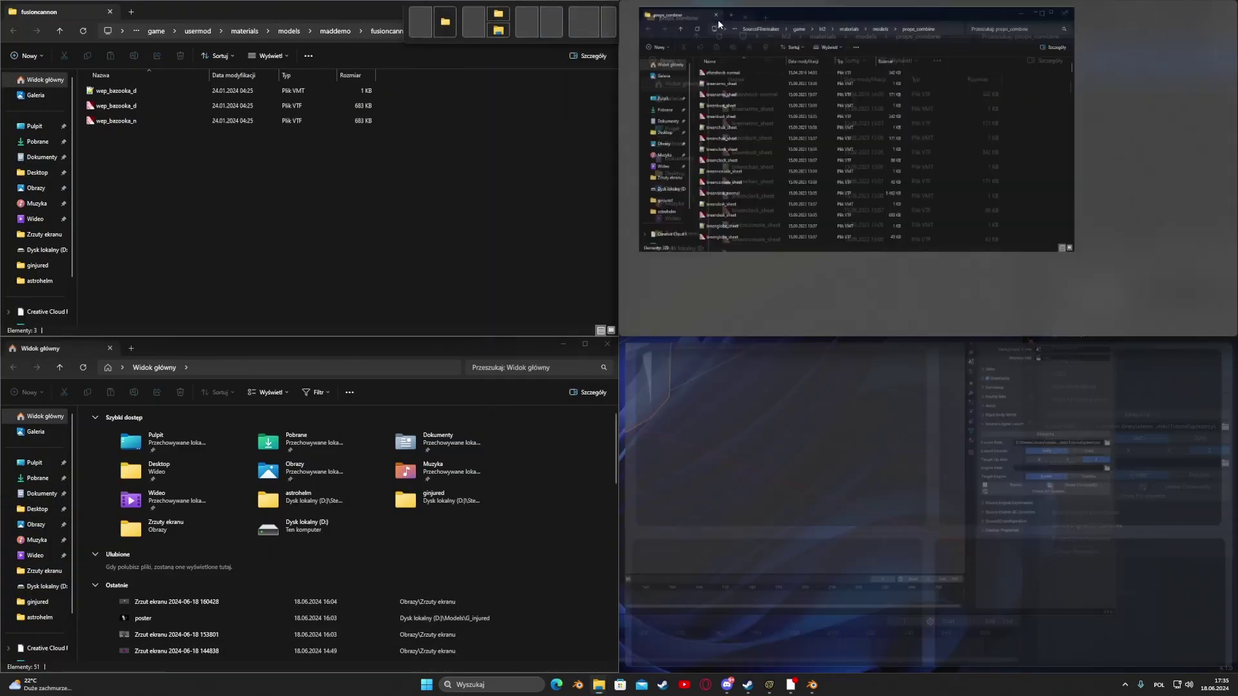
left_click(630, 466)
- Open Notepad++ and tile it into the remaining quarter of the screen
left_click(491, 683)
type("note")
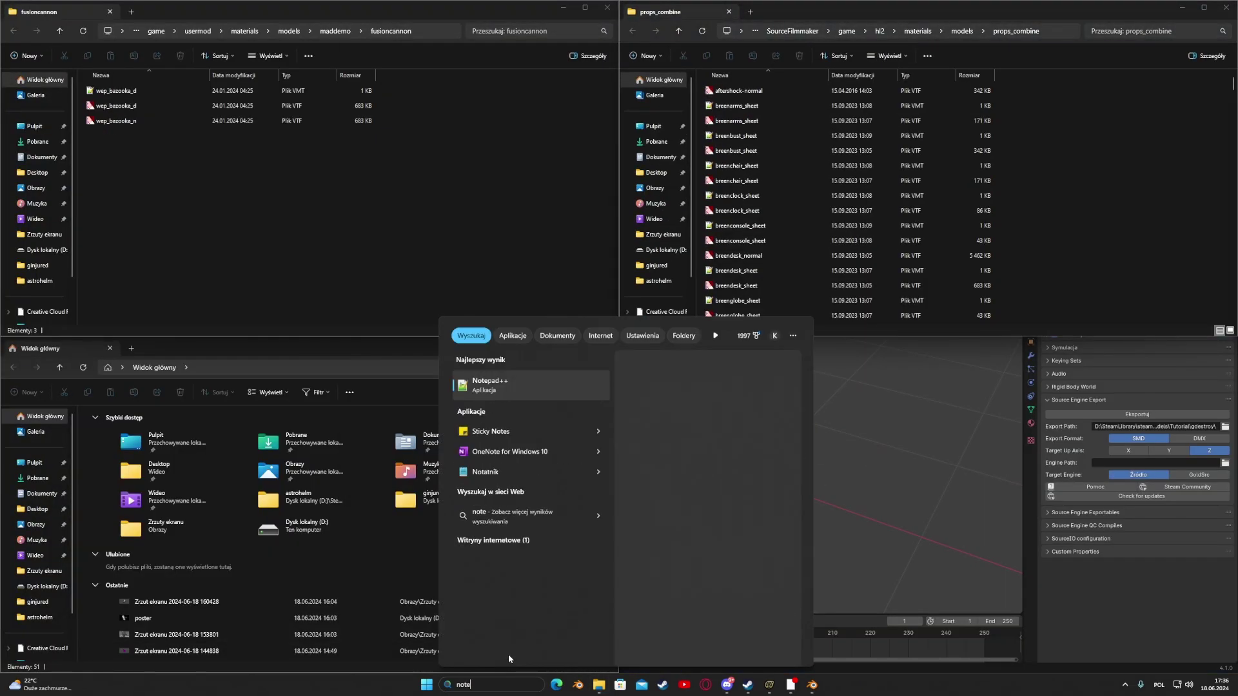
left_click(521, 387)
left_click_drag(932, 185, 711, 31)
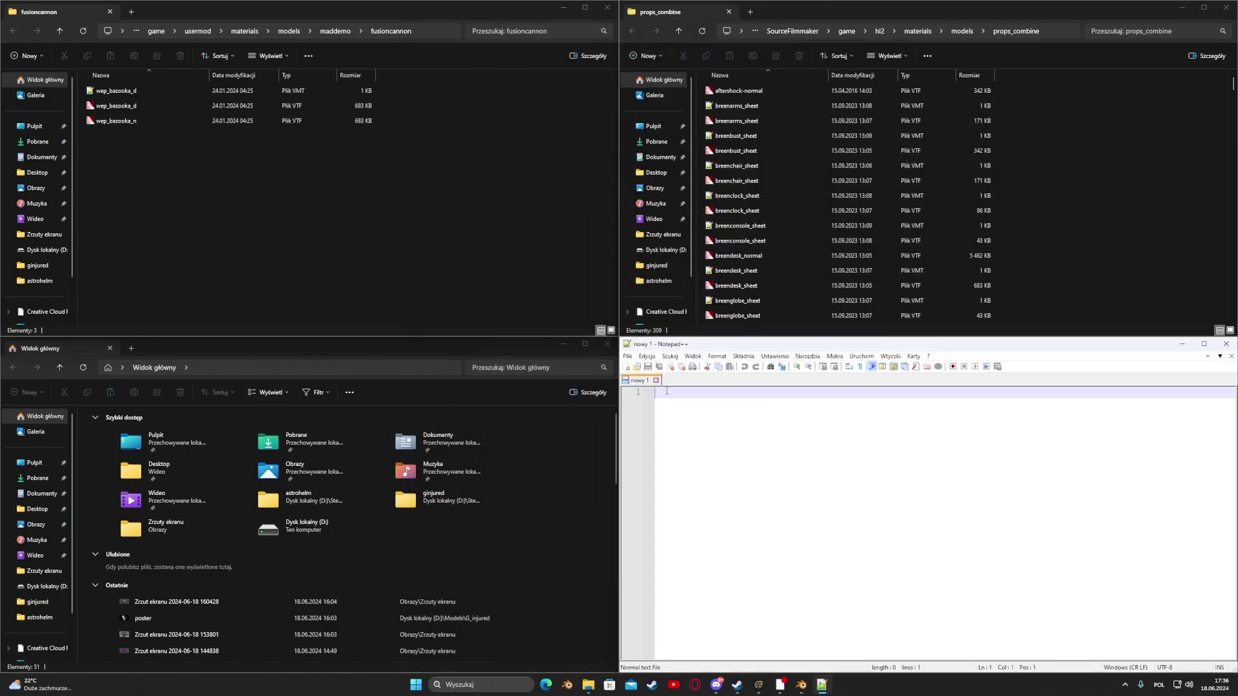
- Return the fusioncannon and props_combine windows to the home view, and open usermod\models\Tutorial\gdestroy in the third File Explorer window
left_click(664, 79)
left_click(44, 79)
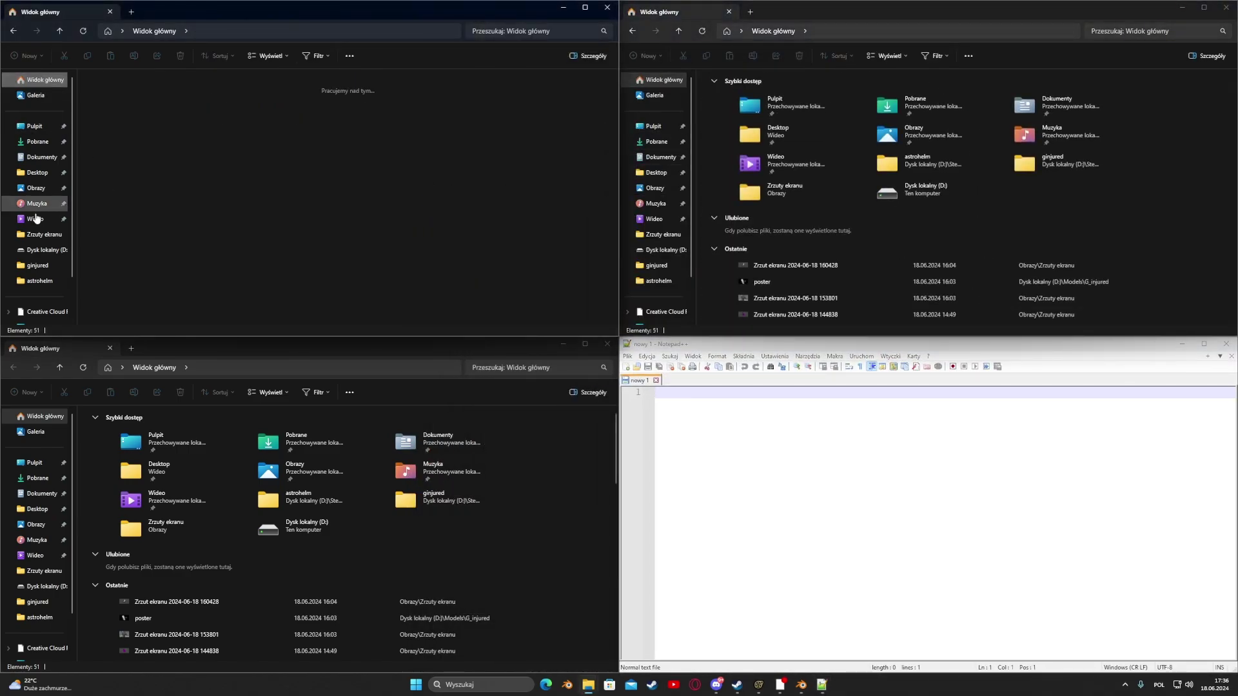
left_click(55, 602)
left_click(325, 367)
left_click(312, 368)
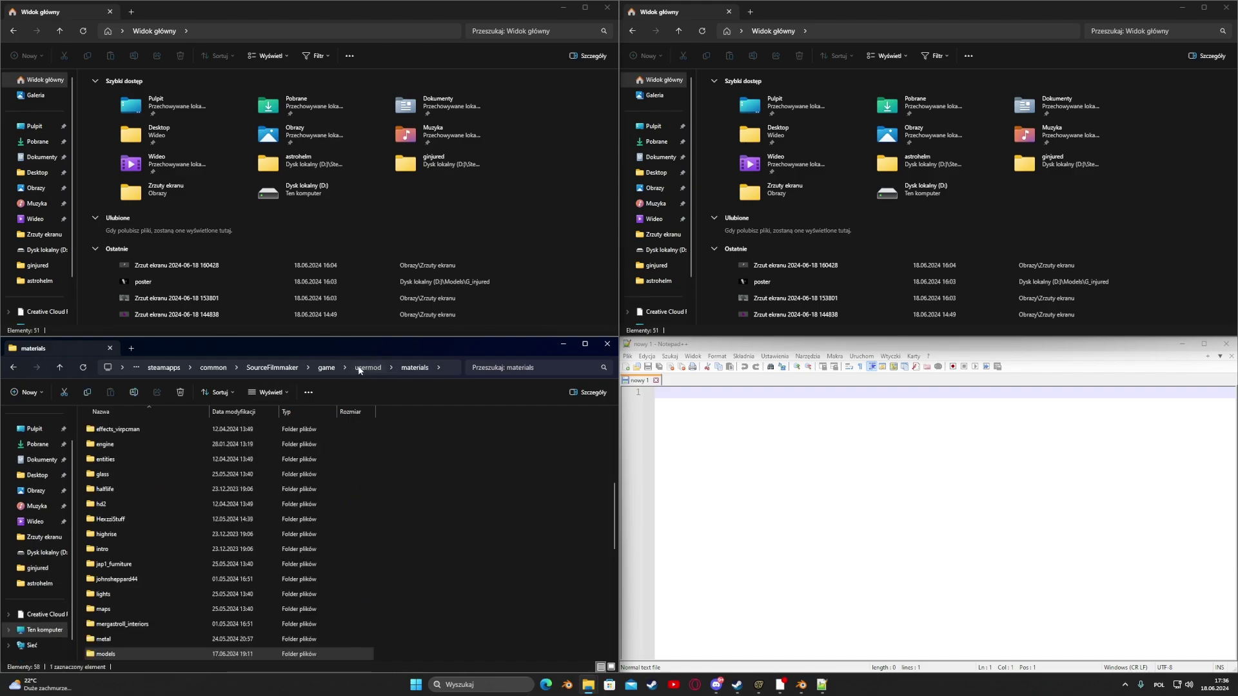
left_click(362, 367)
double_click(113, 517)
scroll(169, 533, "down", 10)
scroll(169, 535, "down", 2)
double_click(114, 594)
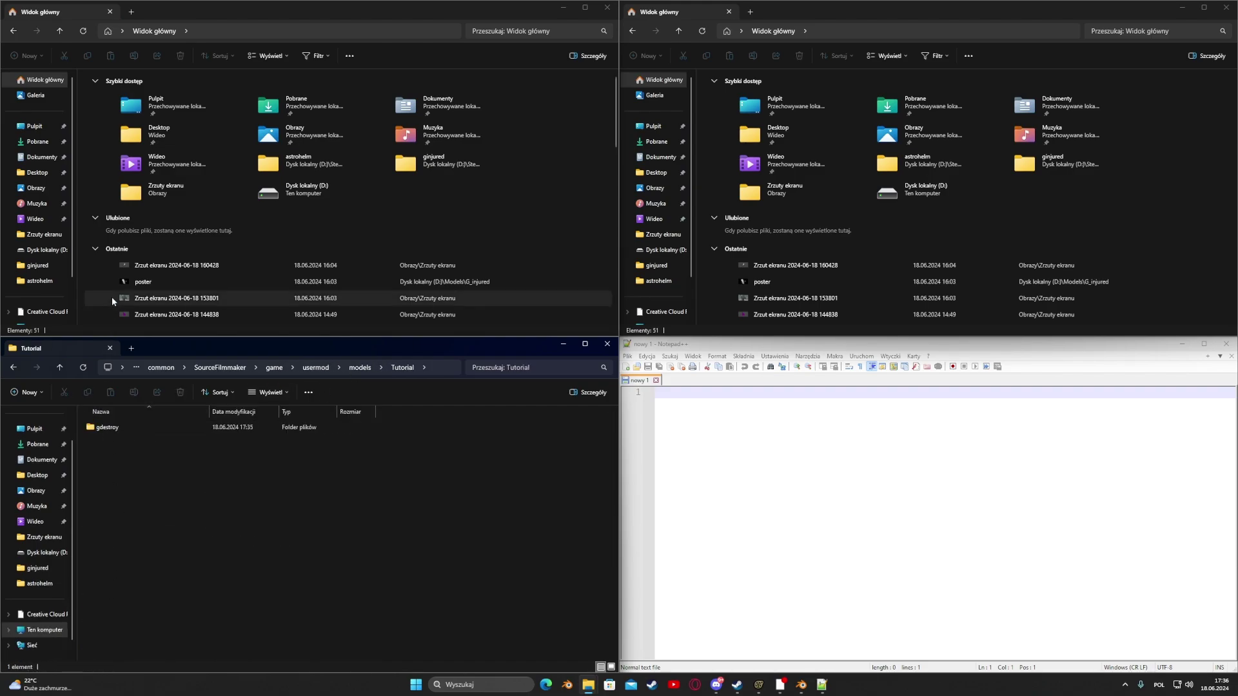
double_click(109, 427)
- In the File Explorer window above the gdestroy one, open the usermod\materials\models folder
left_click(36, 266)
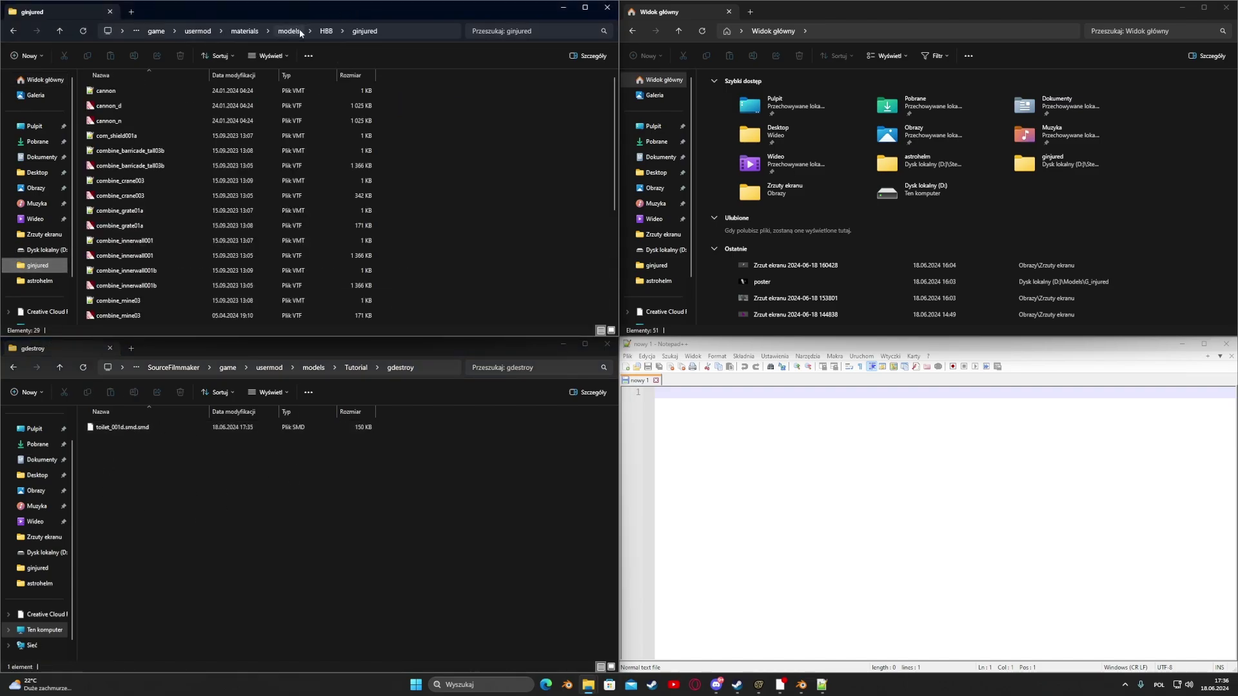
left_click(291, 31)
right_click(538, 288)
left_click(315, 31)
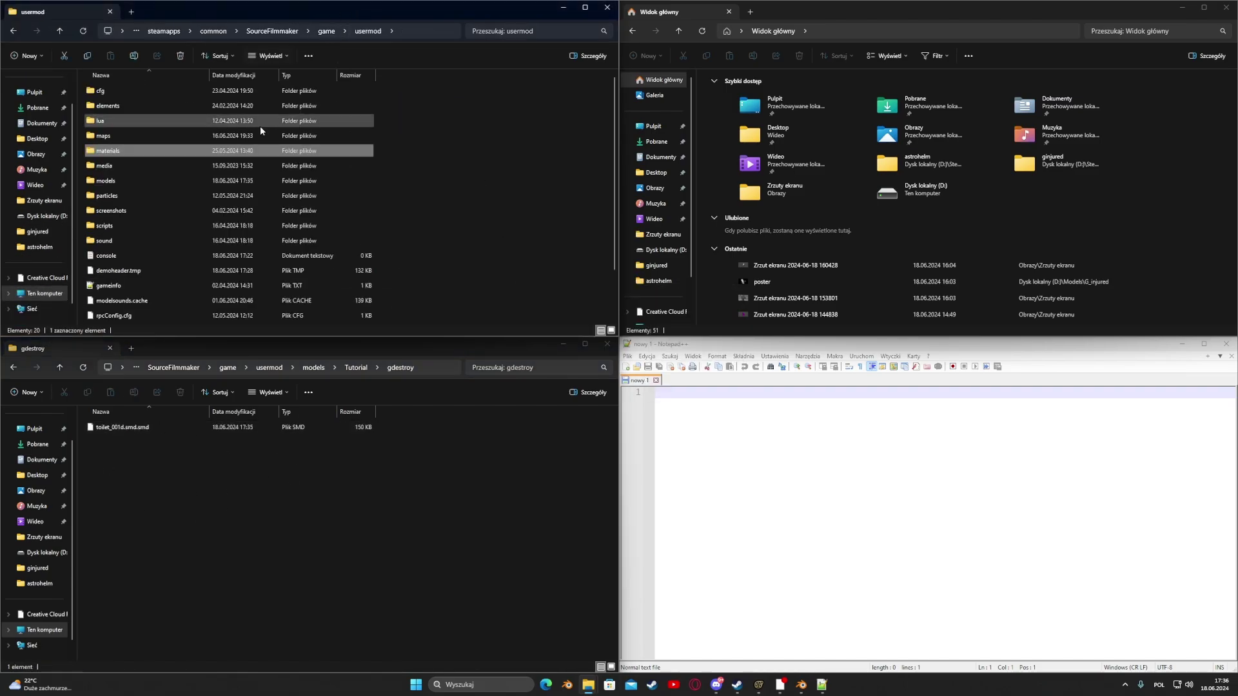
double_click(194, 150)
scroll(157, 280, "down", 8)
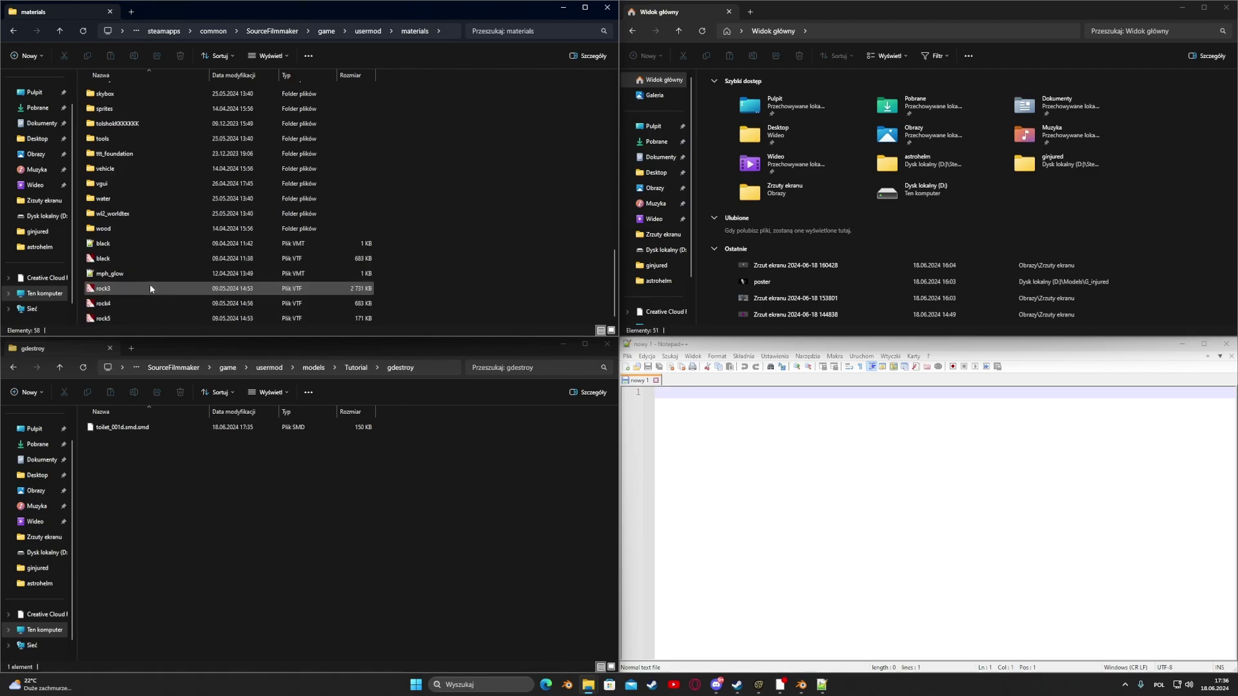
scroll(114, 156, "down", 1)
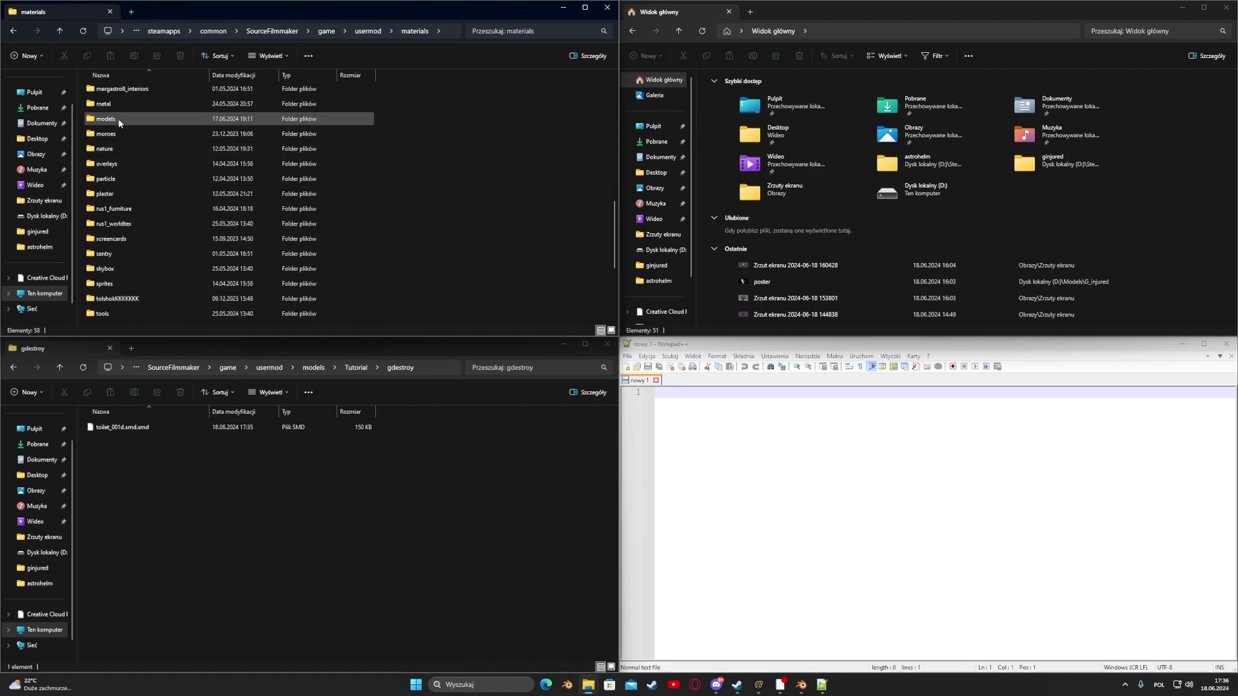
double_click(117, 121)
- Create a folder named Tutorial in materials\models and open it
right_click(529, 200)
mouse_move(577, 256)
left_click(691, 269)
key("ctrl+shift+n")
type("Tu")
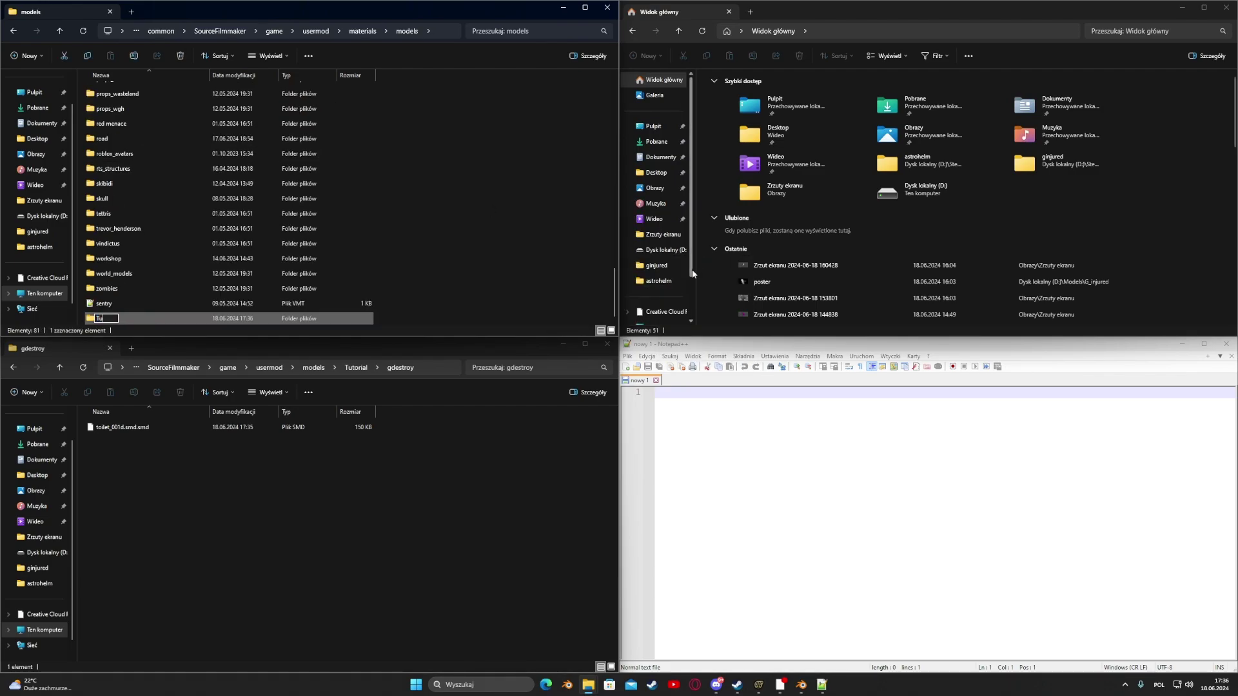
type("torial")
key("Return")
double_click(154, 318)
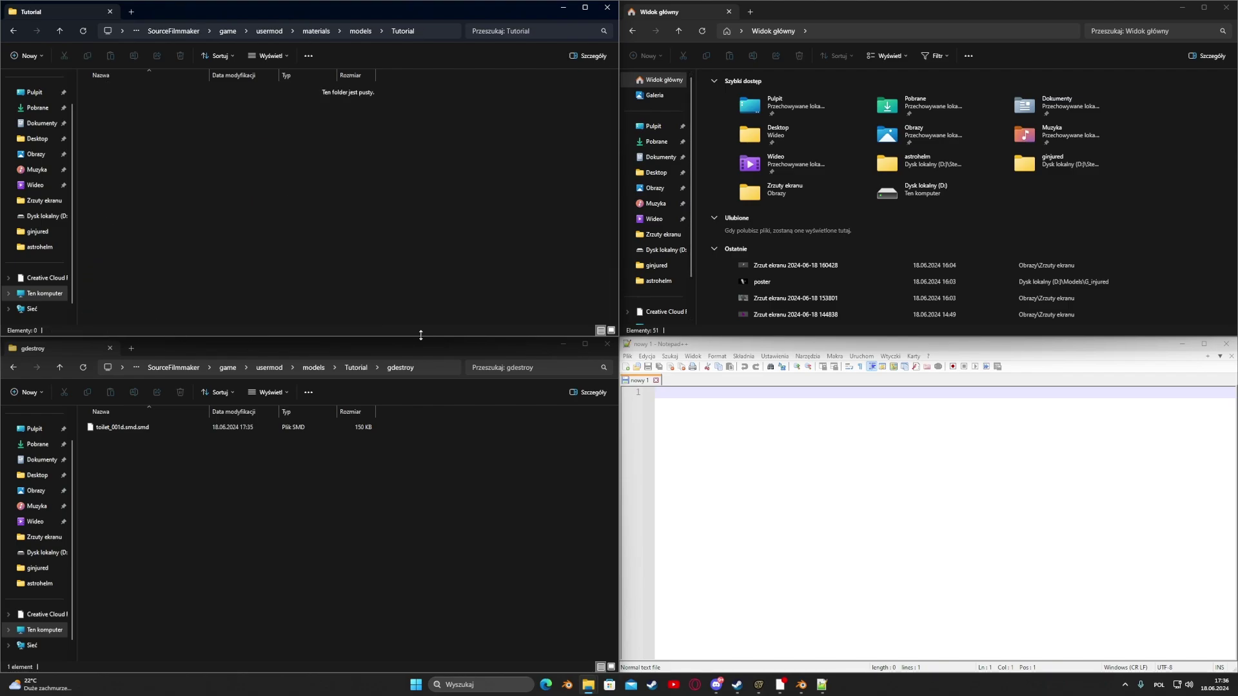
- In the blank Notepad++ file, write a $modelname line with the toilet's .mdl path under Tutorial/gdestroy
left_click(696, 398)
type("$model")
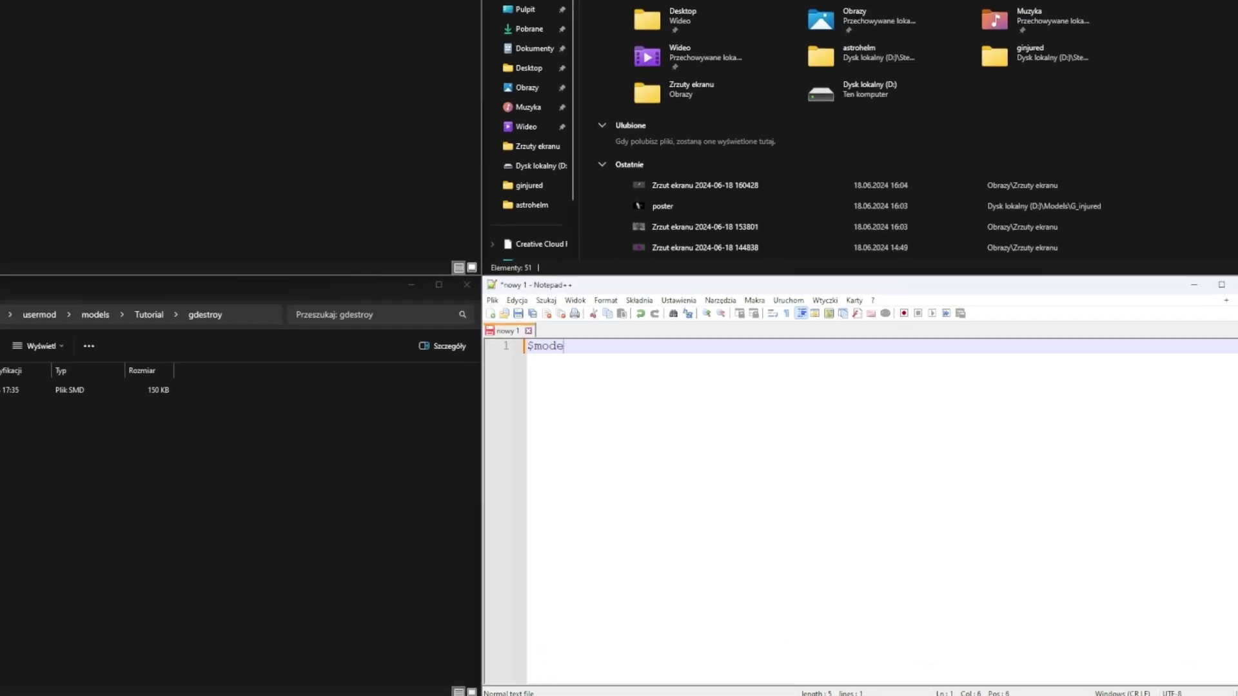
type("name \"\"")
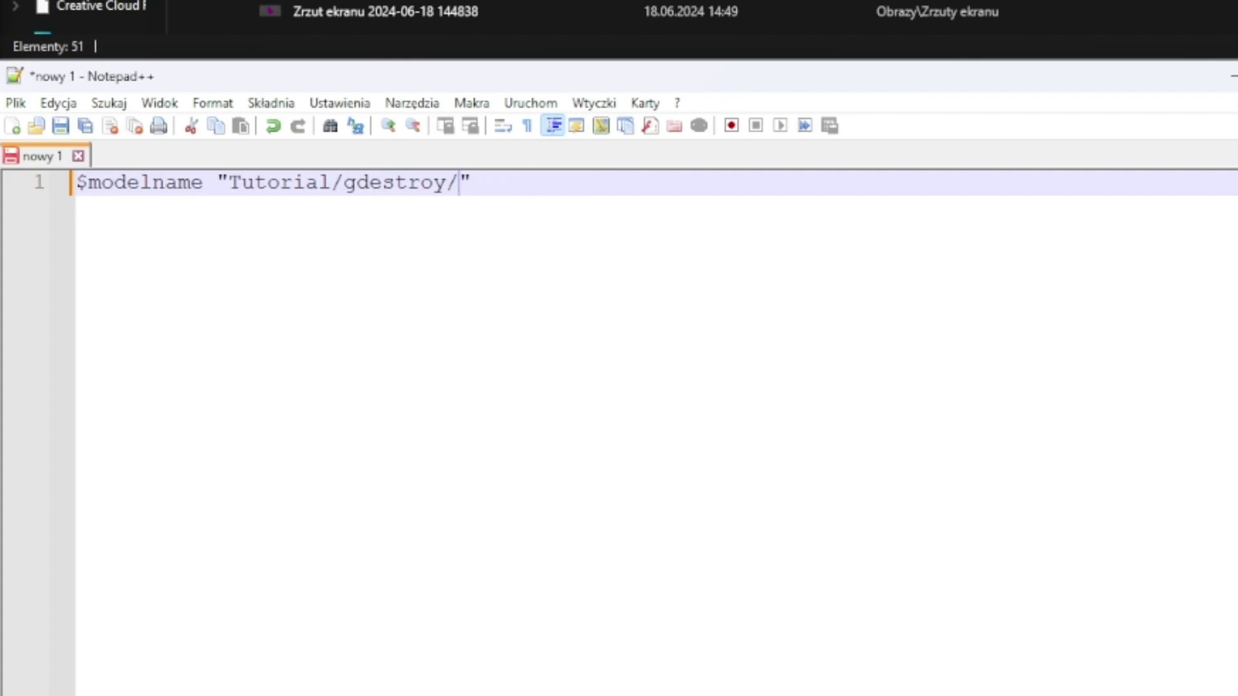
type(".mdl")
- Correct the model name to toilet001d and add the line $model "toilet001d" "toilet_001d.smd.smd"
key("Return")
key("Return")
type("$model")
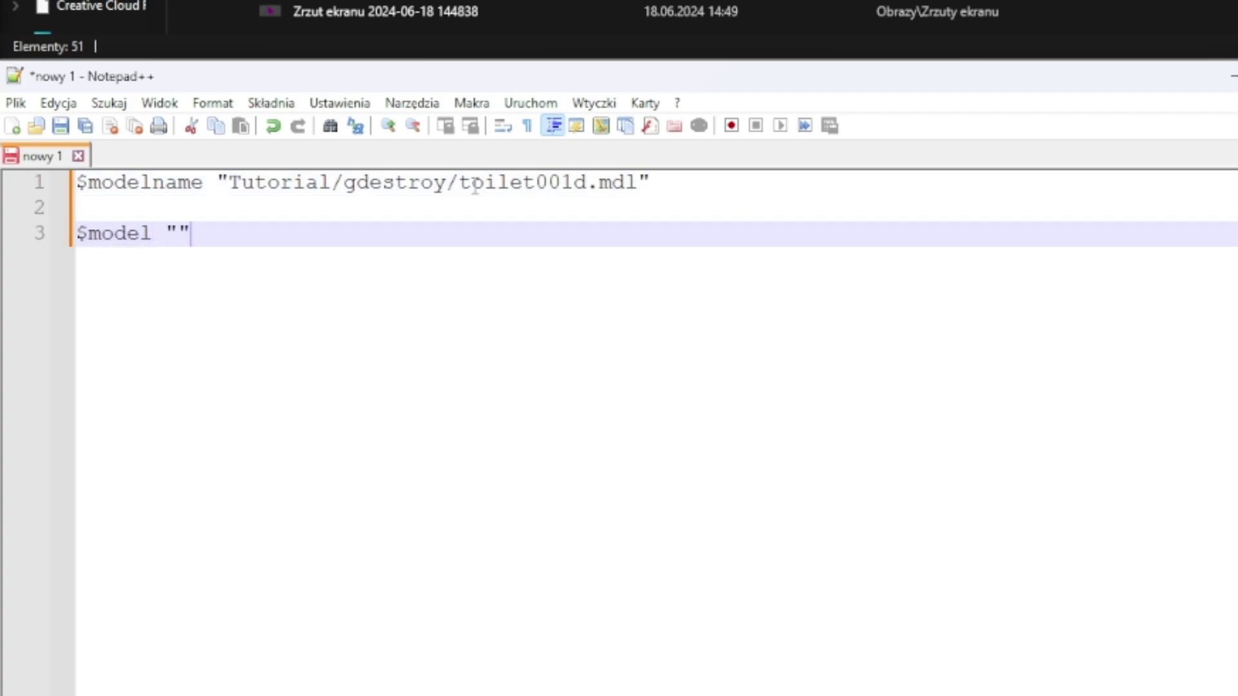
left_click_drag(461, 183, 562, 186)
left_click(174, 239)
type("toilet001d")
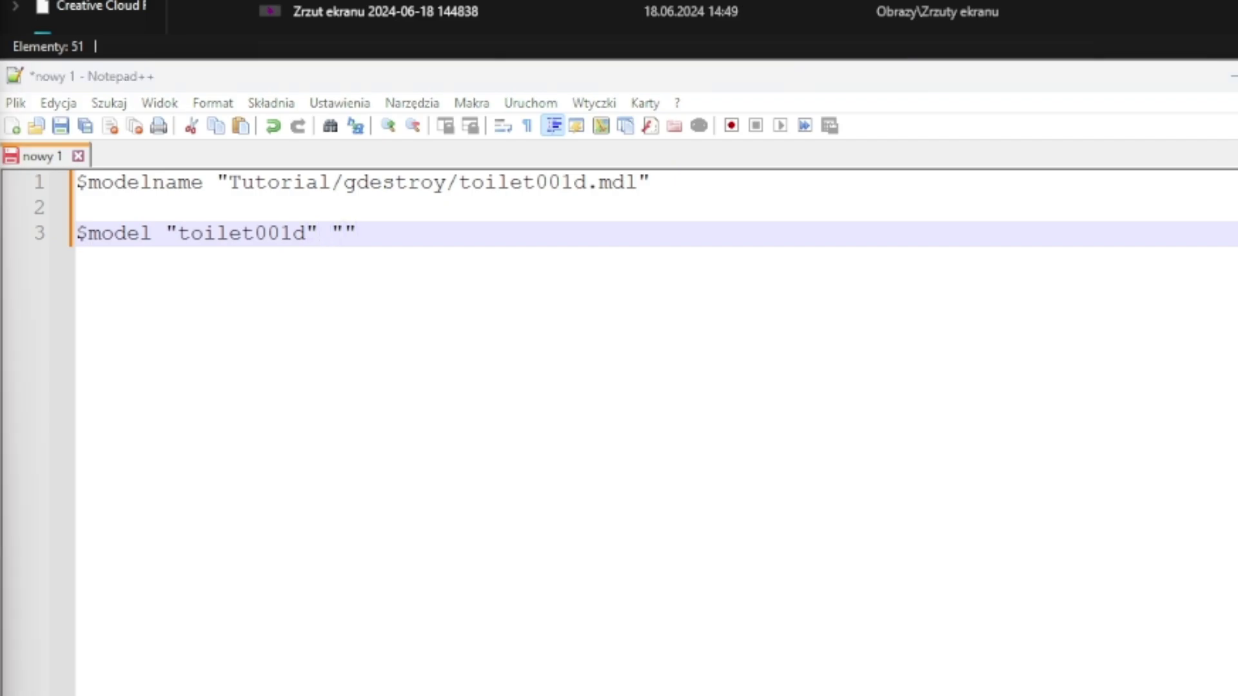
type("toilet_001d.smd.smd")
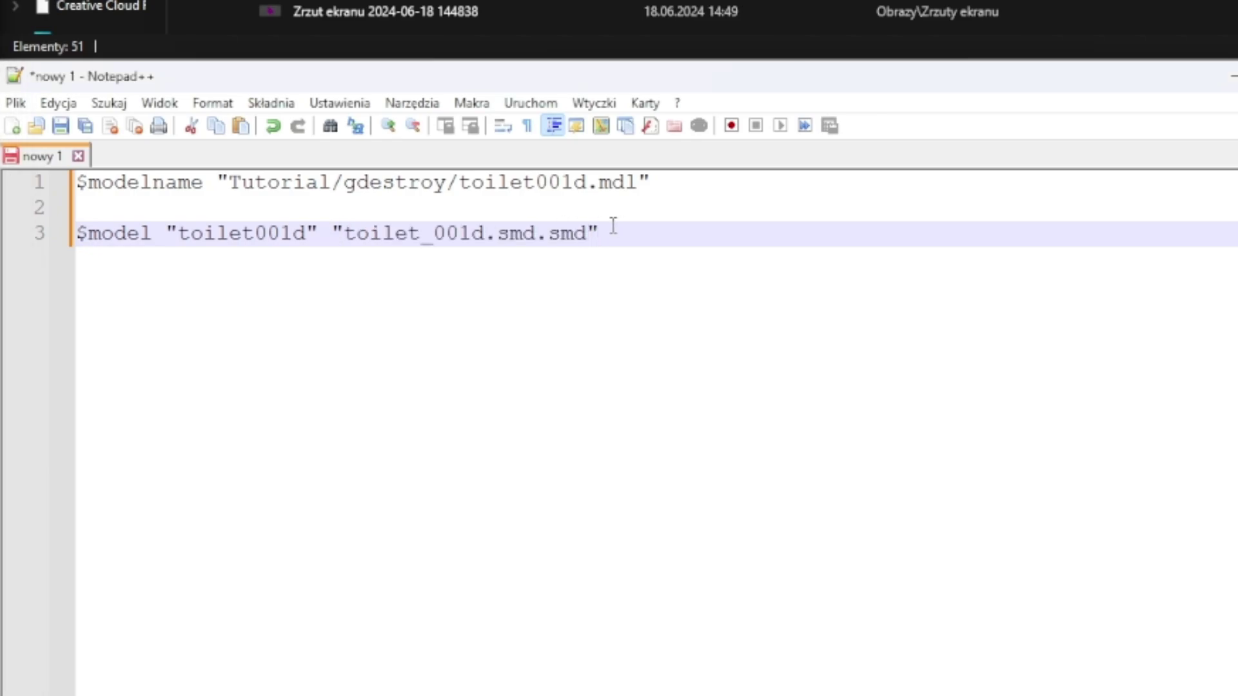
- Add the line $sequence "idle" "toilet_001d.smd.smd", reusing the file name from the $model line
key("Return")
key("Return")
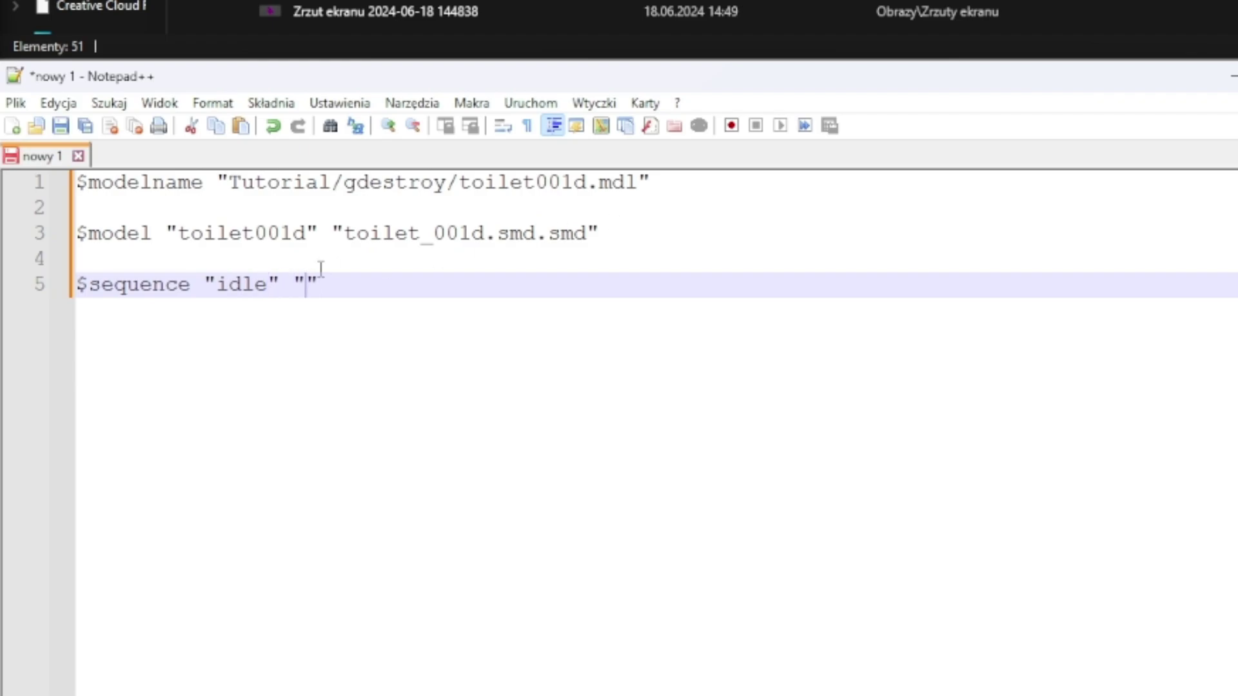
left_click_drag(338, 222, 592, 225)
key("ctrl+c")
left_click(305, 285)
key("ctrl+v")
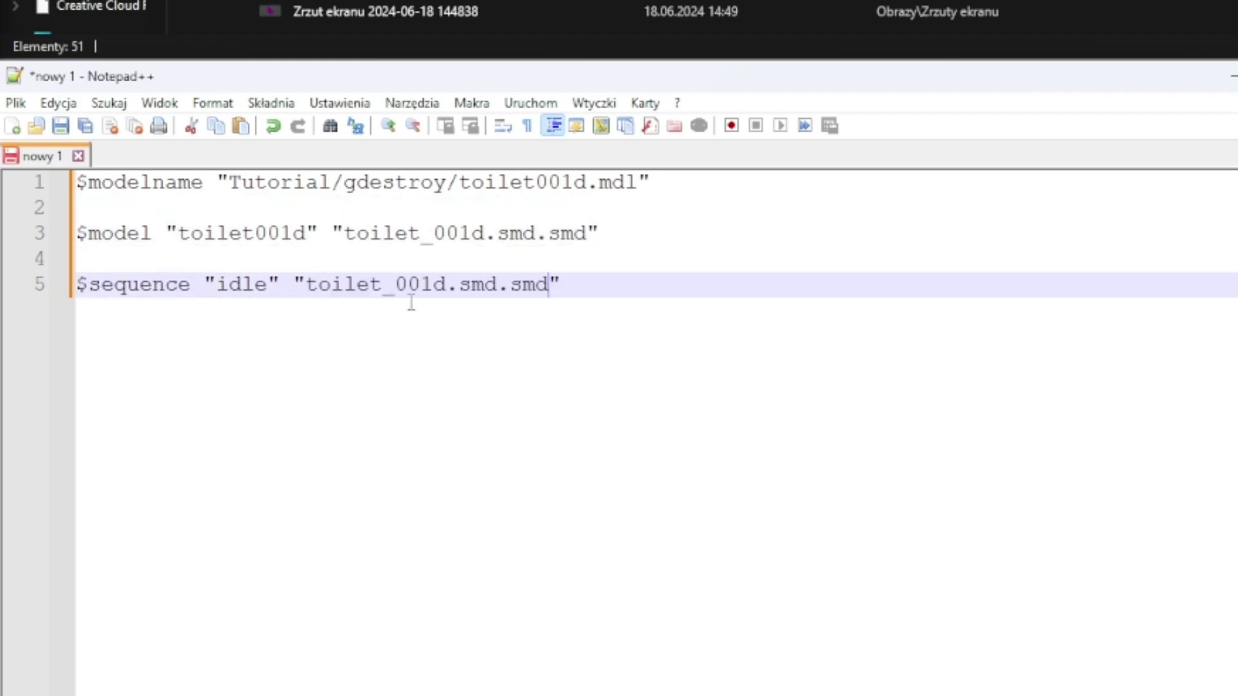
- Add an empty $cdmaterials "" line and a $maxverts 65530 line, and place the cursor inside the $cdmaterials quotes
key("Return")
key("Return")
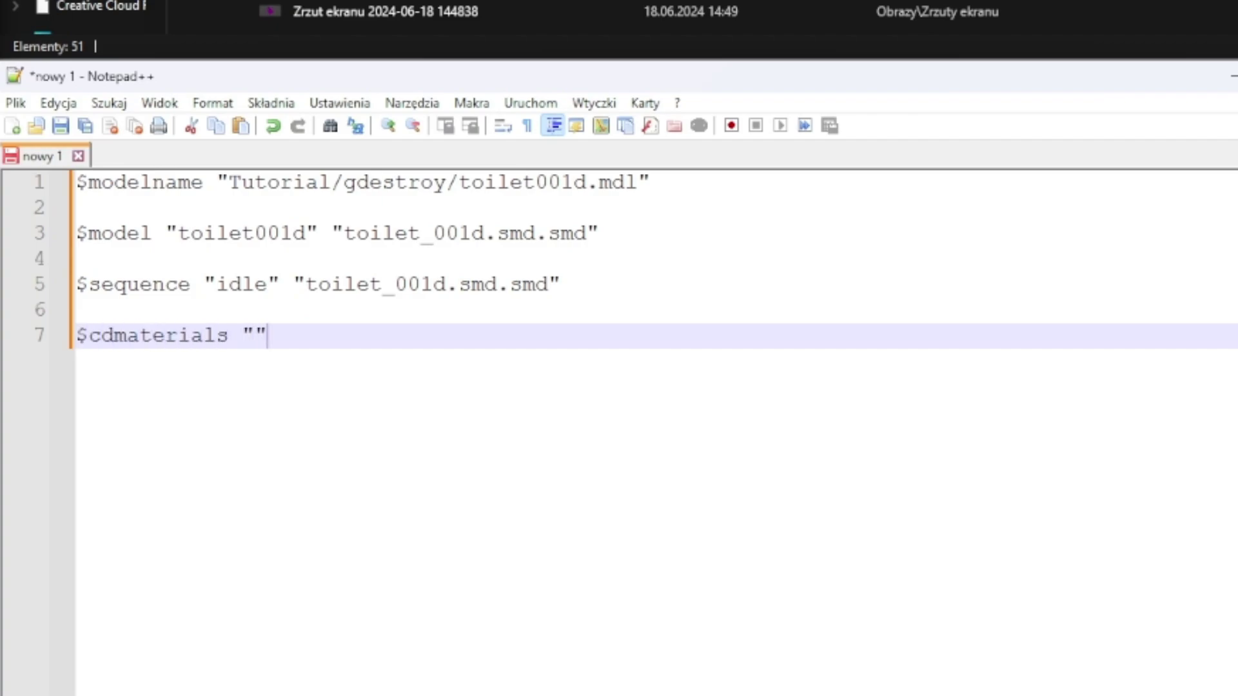
key("Return")
key("Return")
type("$c")
key("BackSpace")
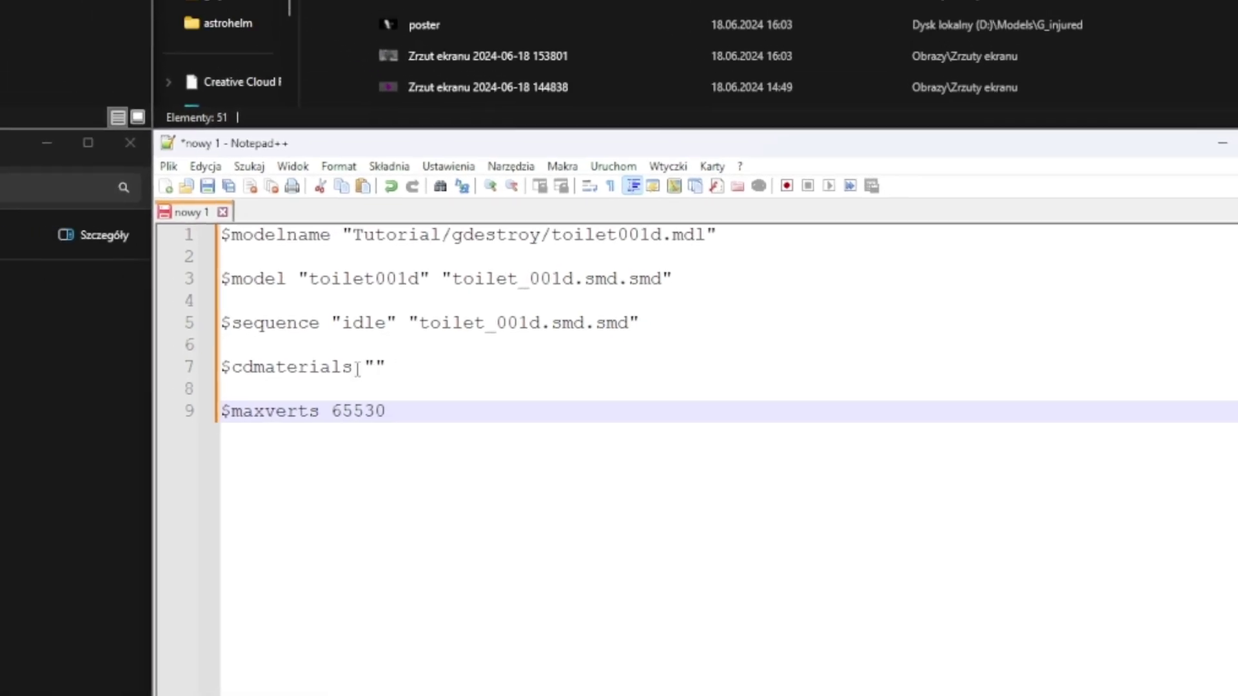
left_click(255, 335)
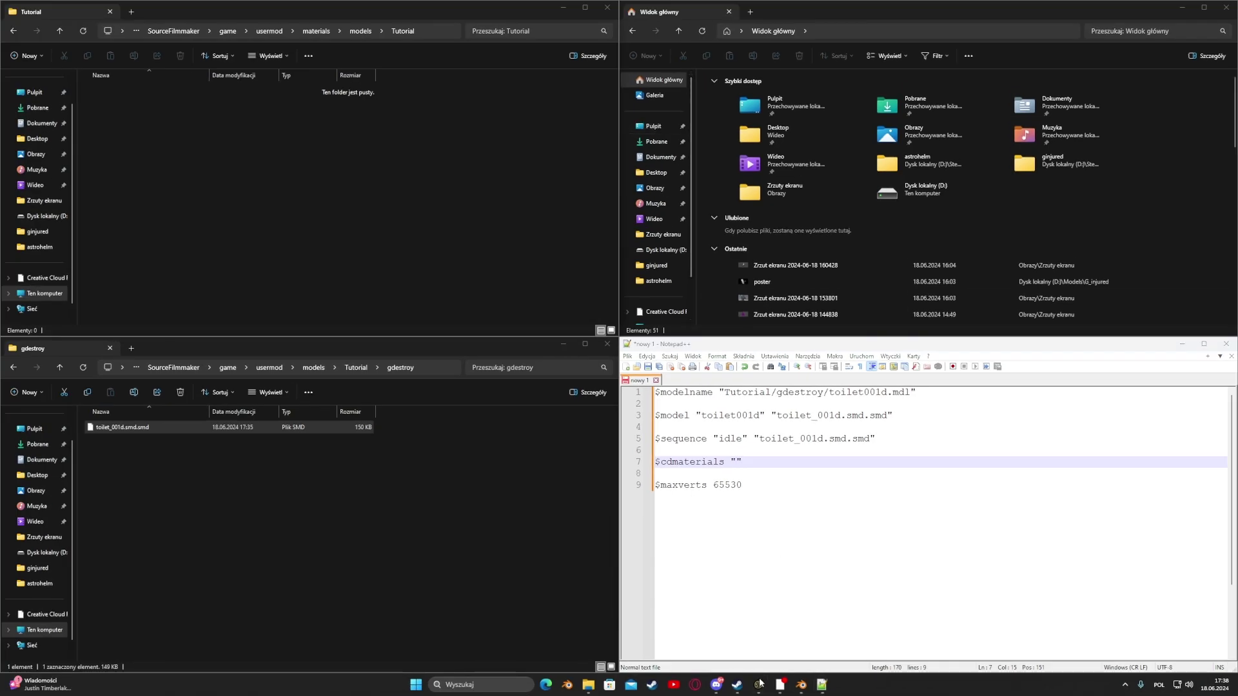
- Switch to Source Filmmaker, show the toilet's game model in the Element Viewer, and copy models\props_office\ from the toilet_001 material's mtlName
mouse_move(759, 684)
left_click(799, 652)
left_click(676, 453)
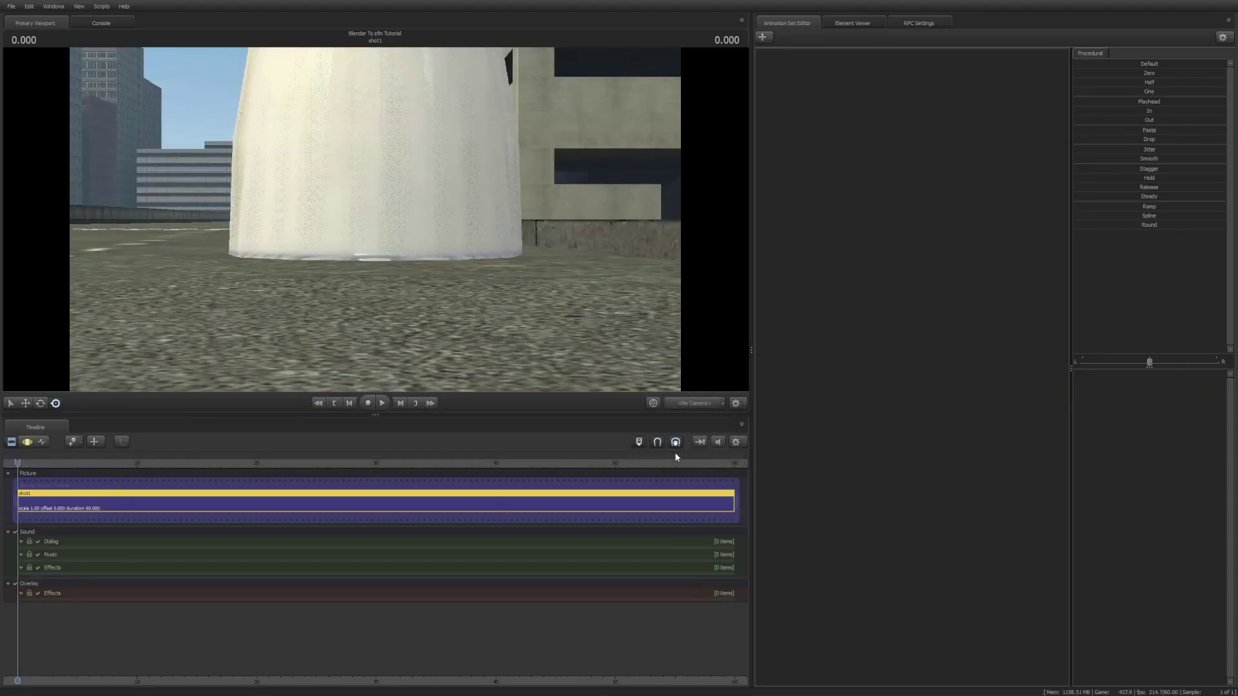
right_click(795, 54)
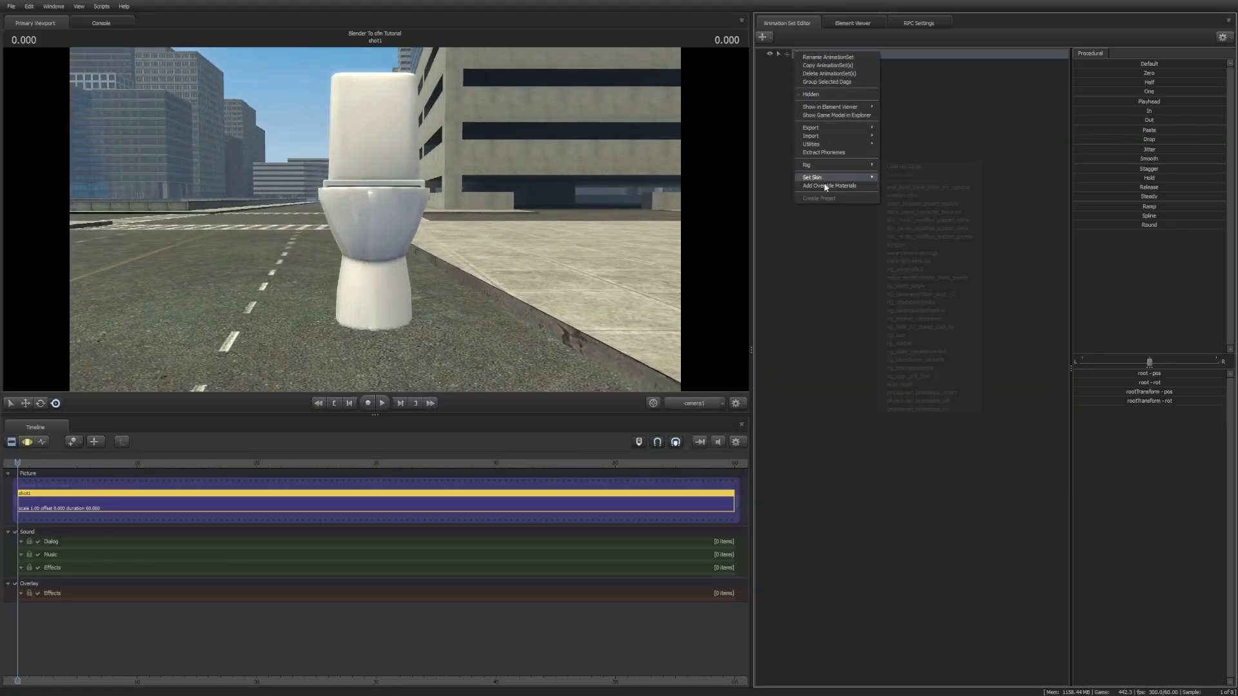
mouse_move(858, 107)
left_click(930, 114)
left_click(771, 229)
left_click(780, 238)
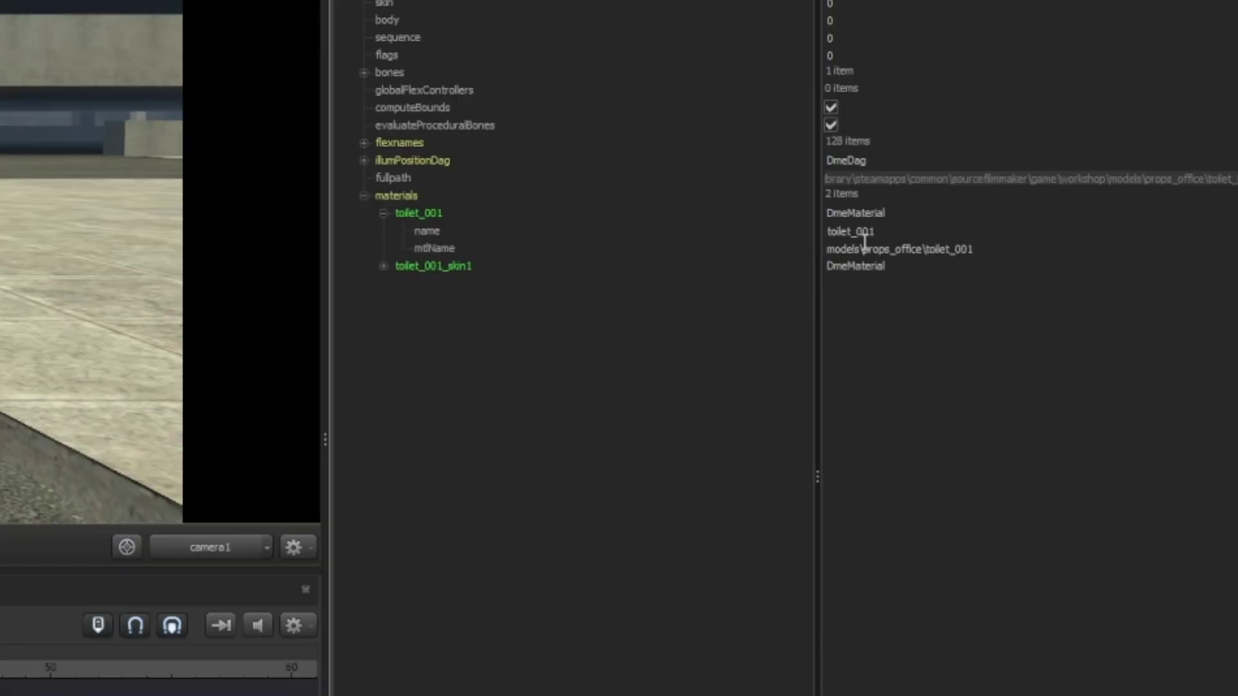
left_click(831, 250)
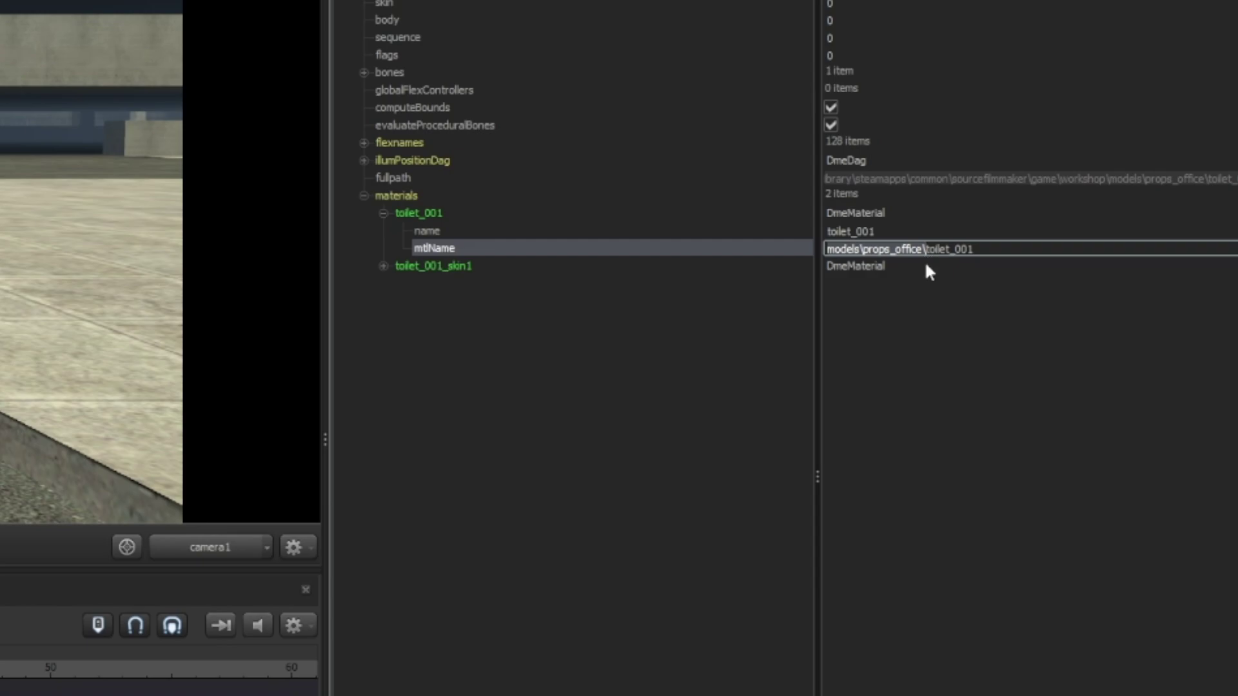
- Return to the File Explorer and Notepad++ windows and search the Home view for models\props_office\
key("super")
mouse_move(588, 685)
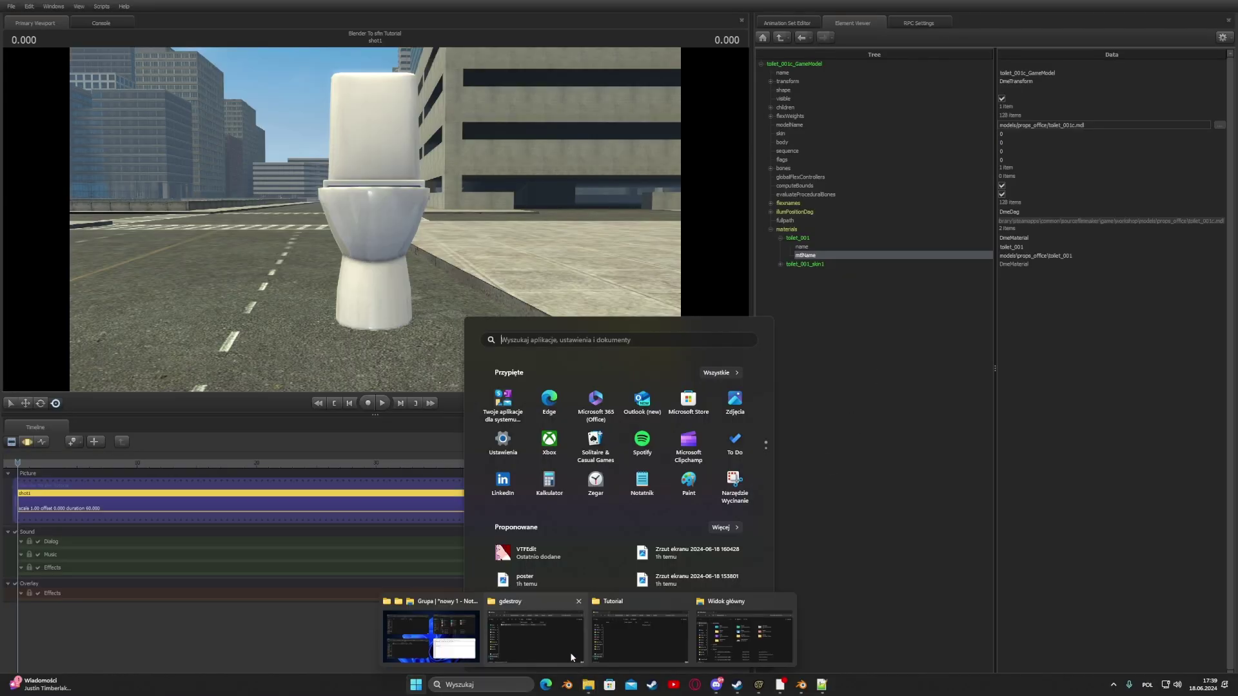
left_click(571, 652)
left_click(640, 642)
left_click(743, 647)
left_click(822, 685)
left_click(1133, 30)
key("Return")
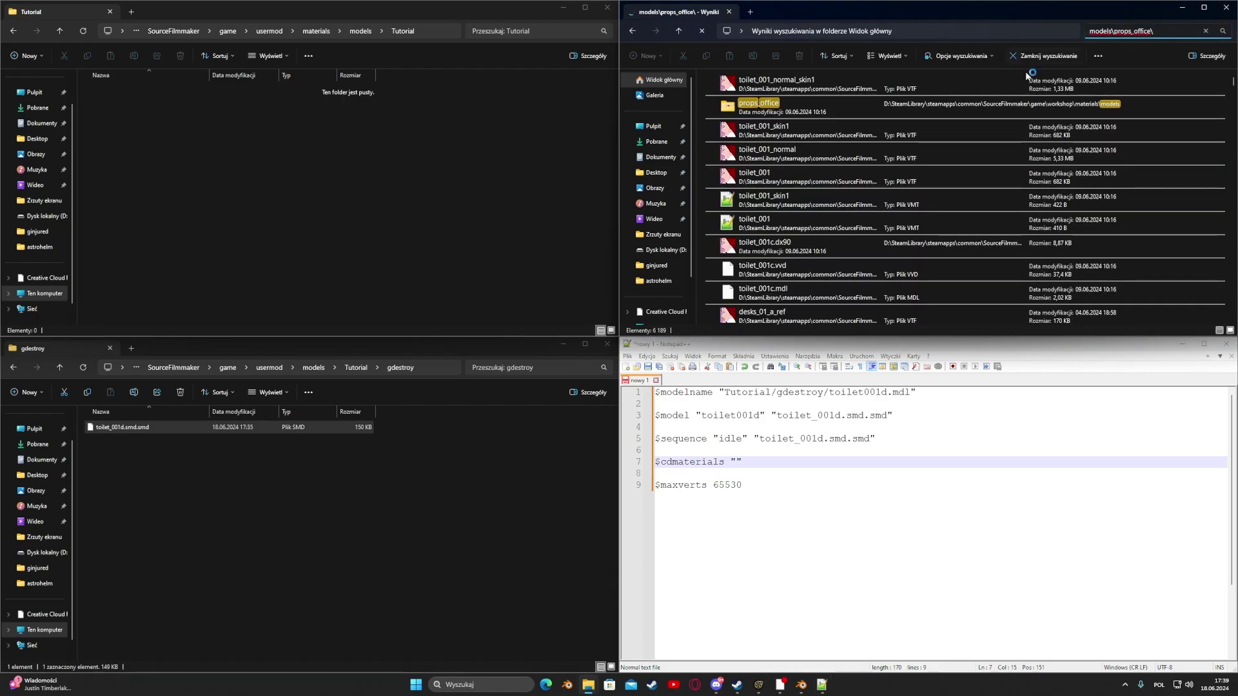
- Open the found props_office materials folder and copy all toilet_001 VMT and VTF files into usermod/materials/models/Tutorial
double_click(742, 124)
scroll(751, 237, "up", 7)
double_click(735, 96)
key("alt+Left")
scroll(725, 237, "down", 10)
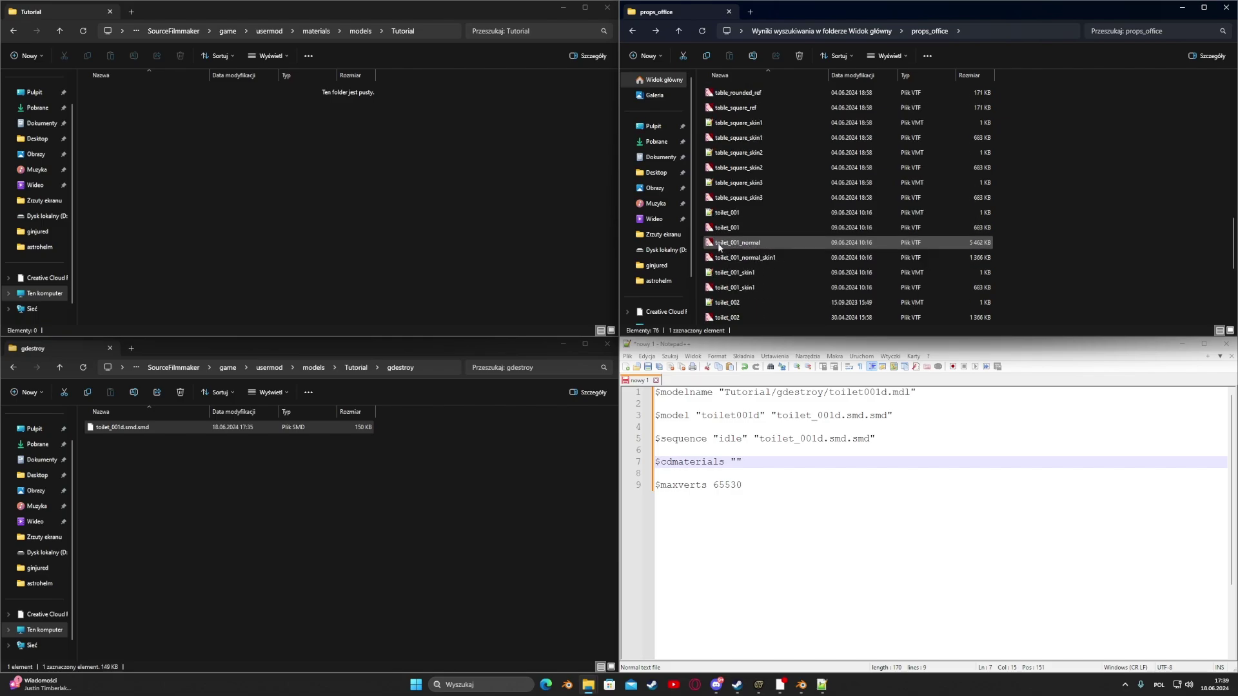
scroll(709, 226, "down", 2)
left_click_drag(702, 212, 751, 288)
key("ctrl+c")
left_click(192, 197)
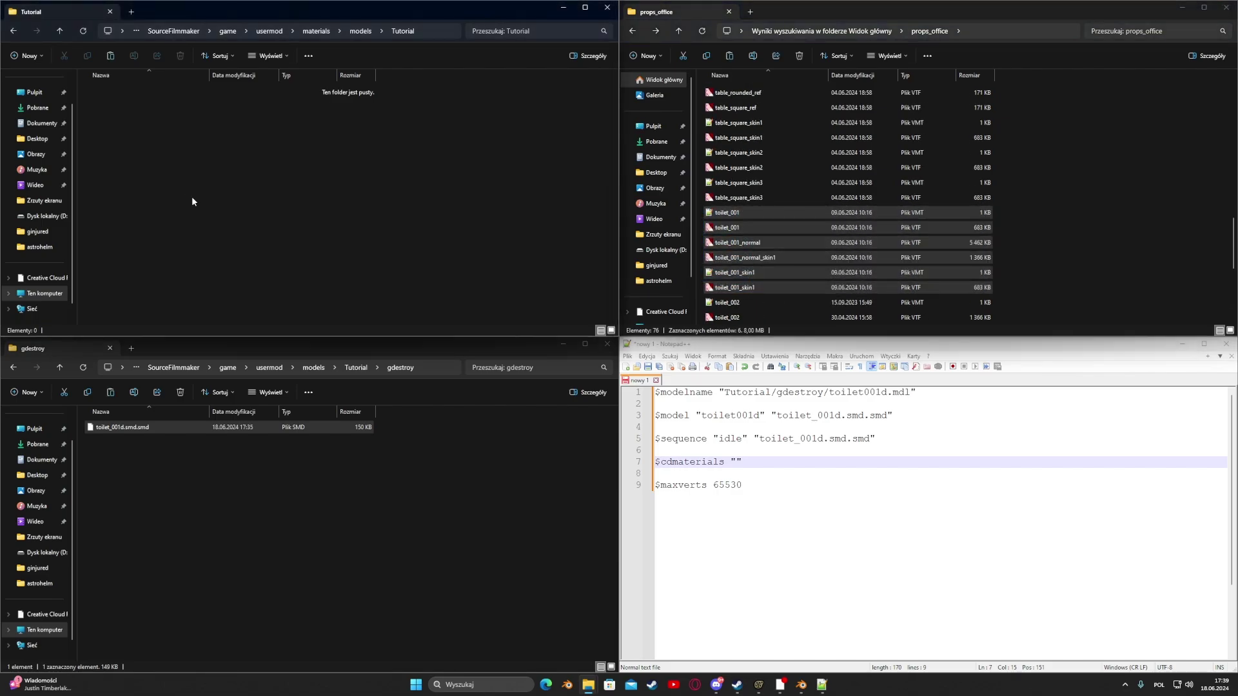
- Set the $cdmaterials path in the script to "models/Tutorial"
left_click(739, 462)
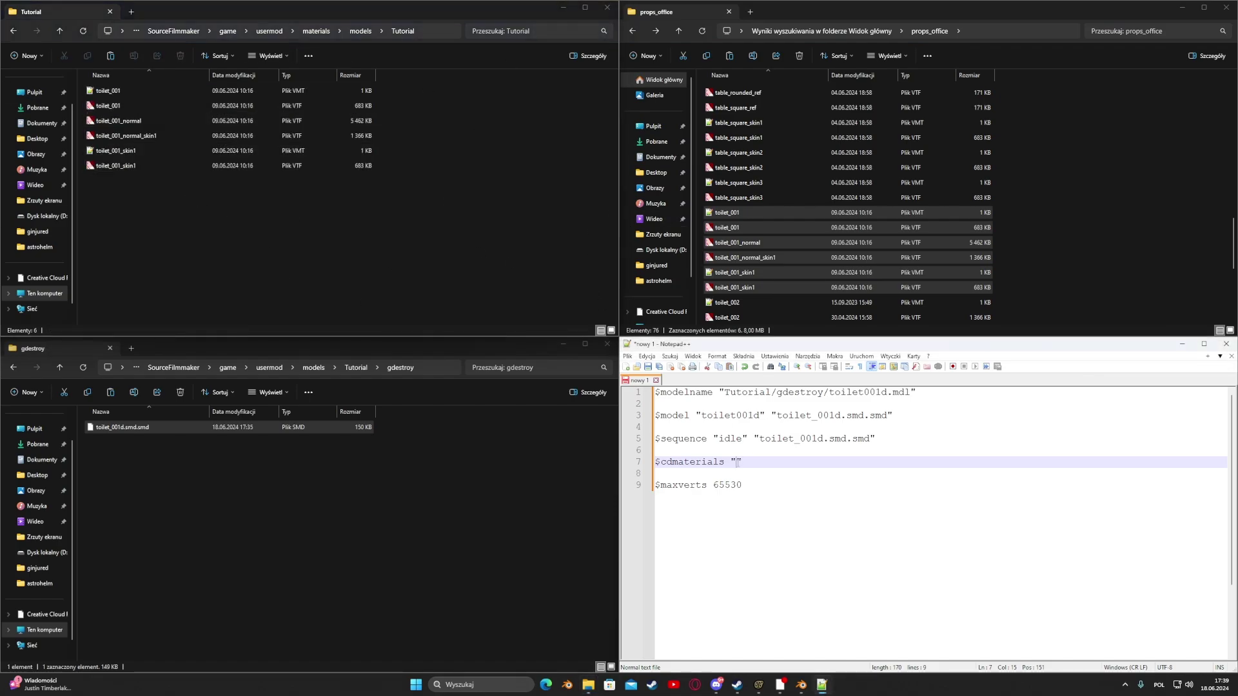
type("models/Tu")
type("il")
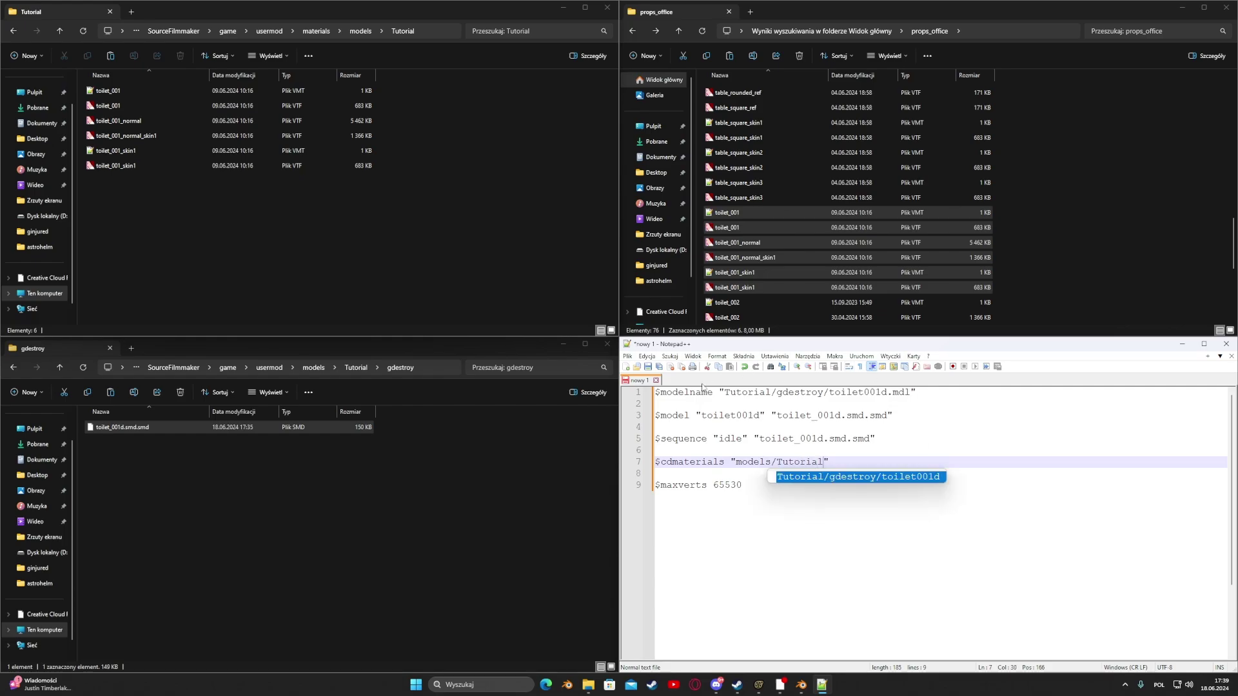
- Save the script as gt001d.qc with file type All types in usermod/models/Tutorial/gdestroy
left_click(627, 355)
left_click(671, 404)
left_click(671, 563)
left_click(865, 358)
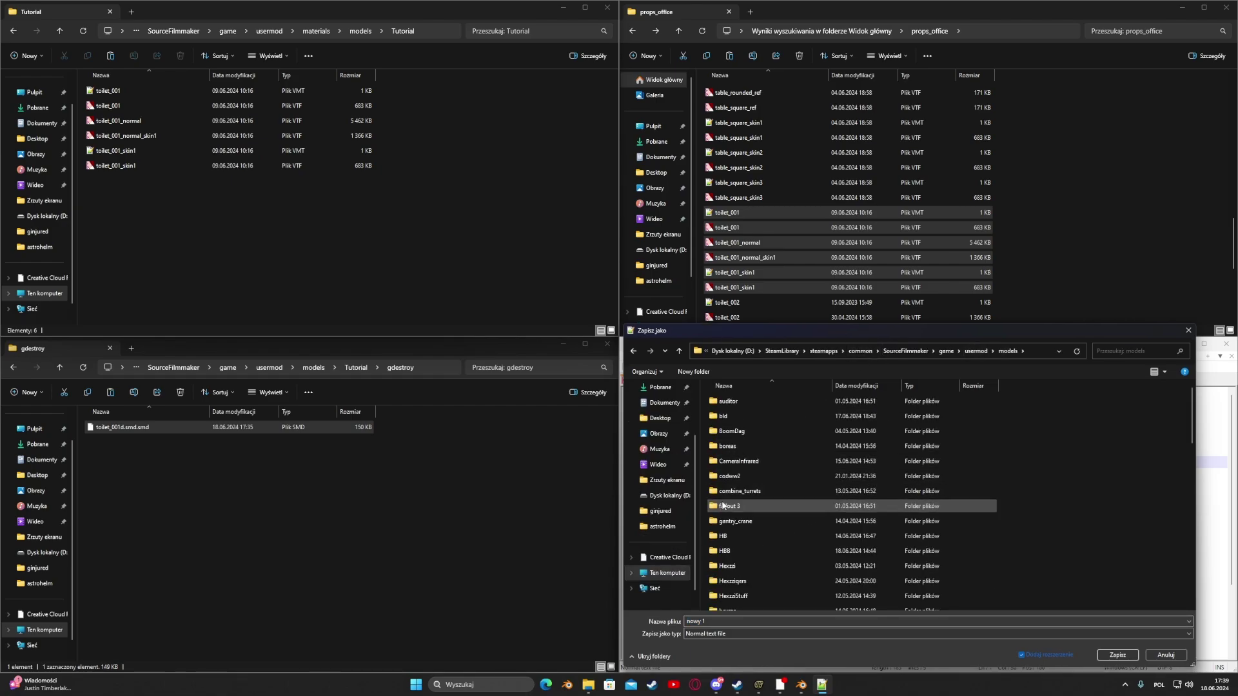
scroll(712, 513, "down", 5)
double_click(734, 574)
double_click(730, 401)
left_click(709, 634)
left_click(702, 413)
left_click_drag(708, 621, 683, 621)
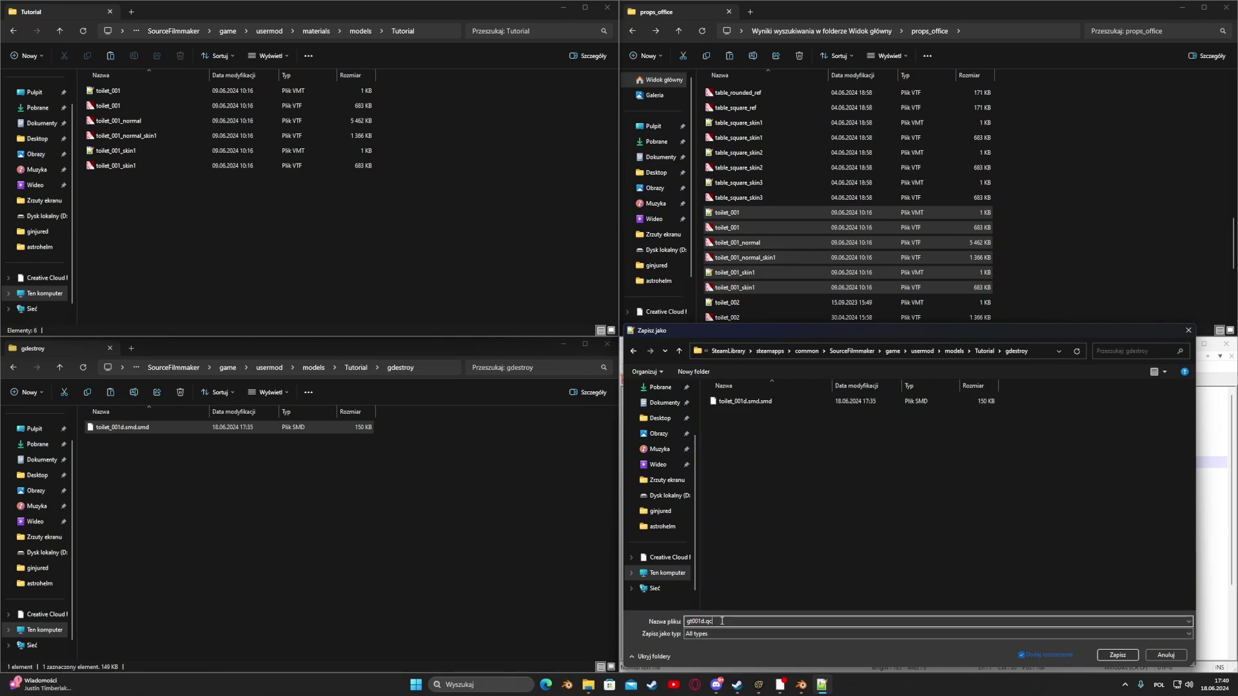
type("gt001d.qc")
left_click(1117, 655)
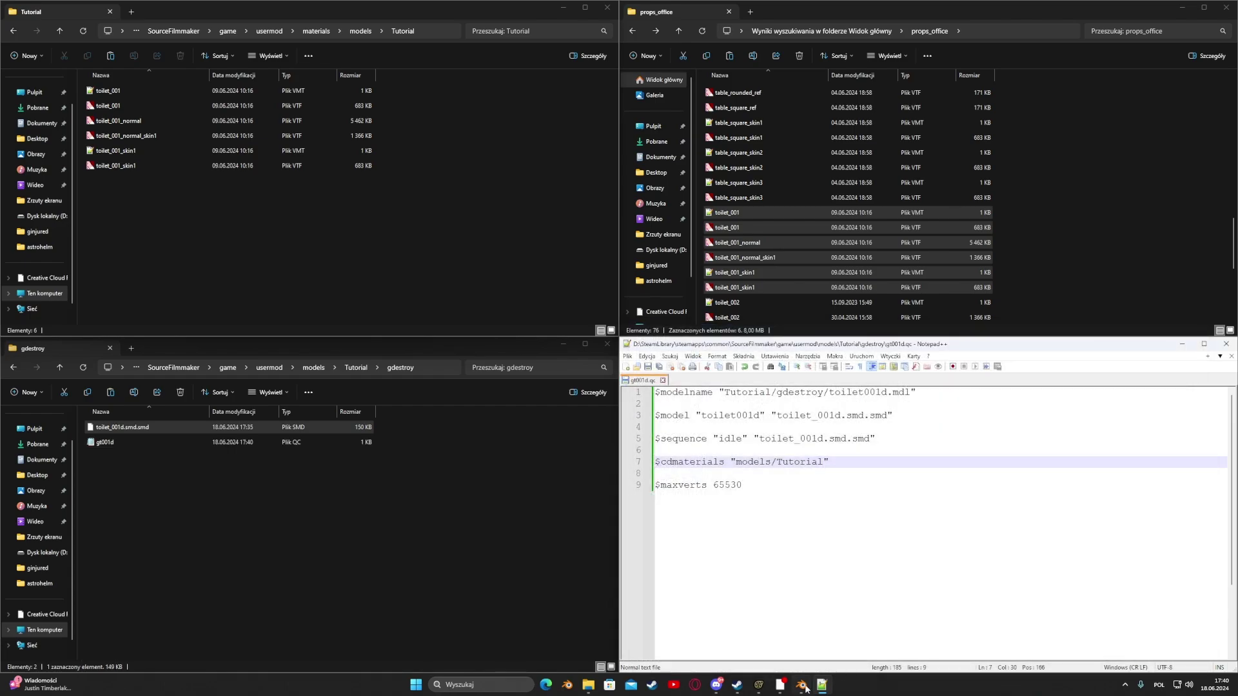
- Switch to Blender and browse to SourceFilmmaker's game\bin folder for the Source Engine Export's engine path
left_click(802, 685)
left_click(1225, 463)
left_click(260, 377)
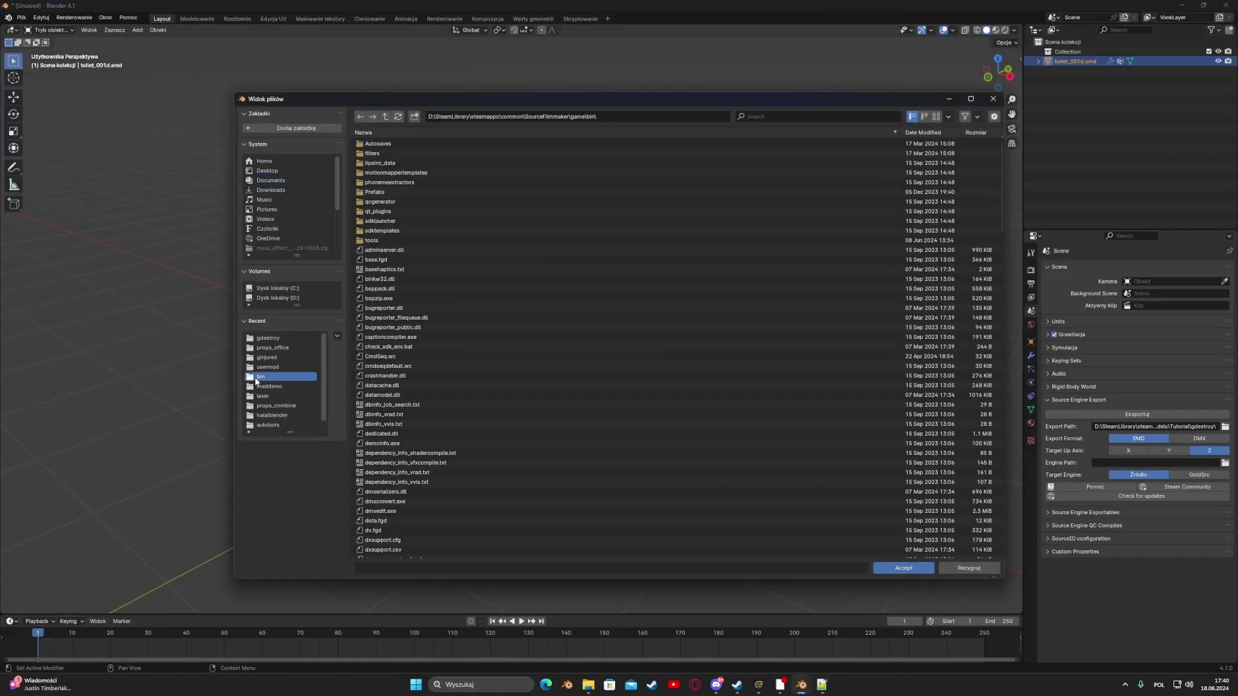